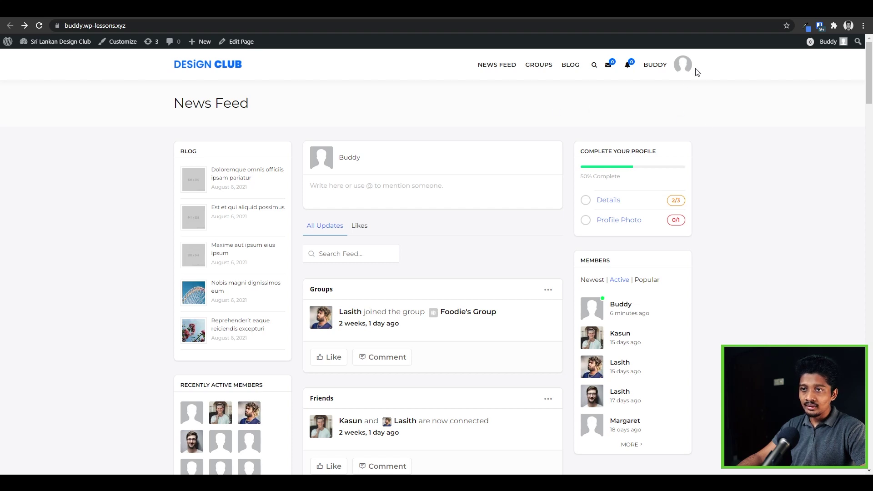
Step: Open the logged-in member's profile page and look over its header, admin bar and profile sections for a logout link
left_click(683, 63)
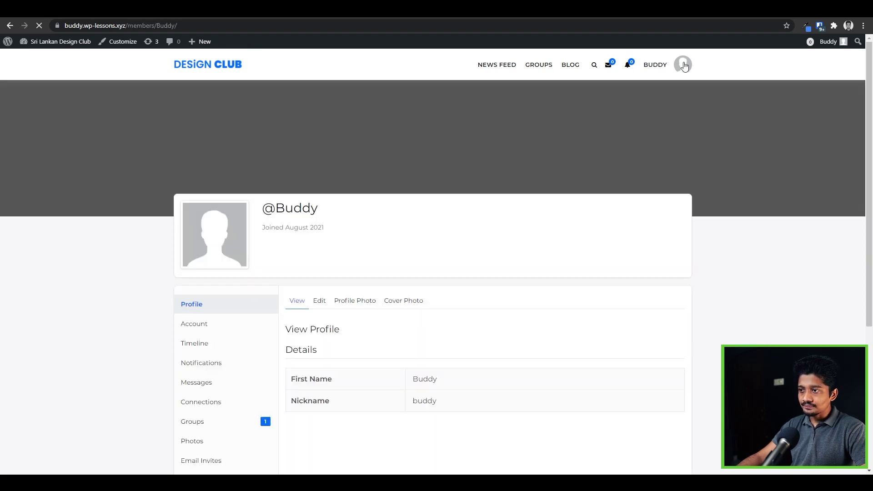
scroll(291, 263, "down", 4)
scroll(218, 281, "up", 4)
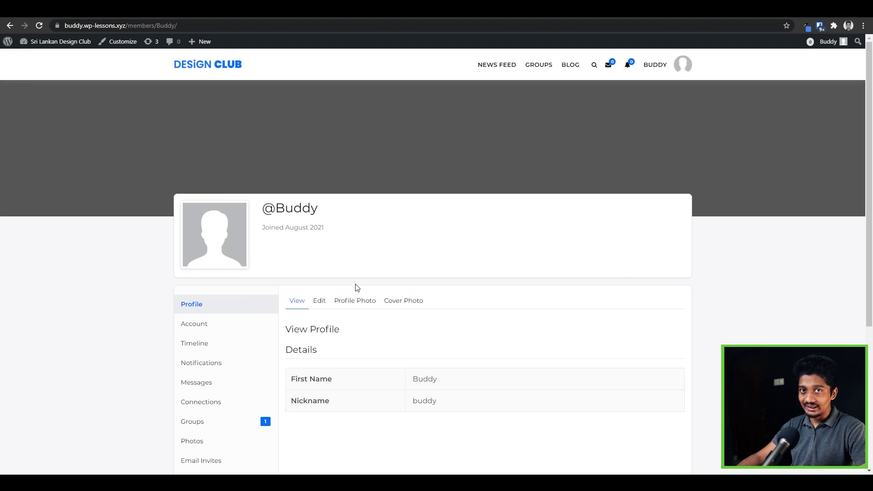
mouse_move(545, 182)
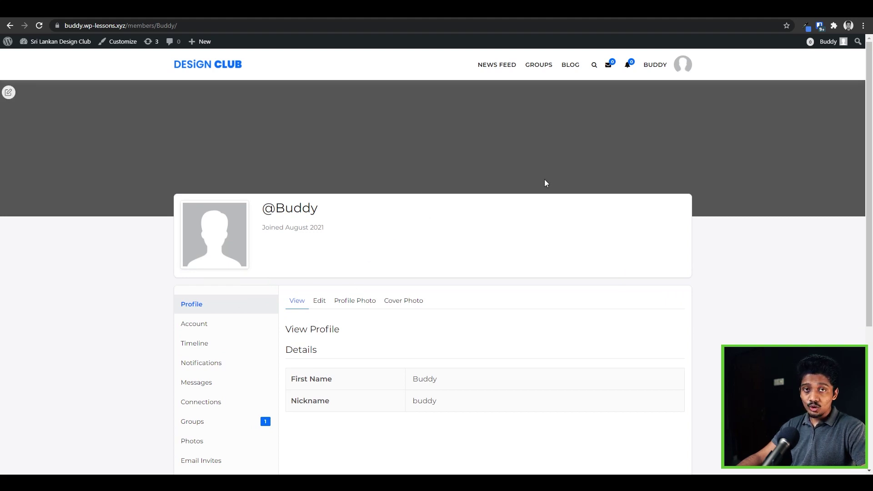
mouse_move(829, 41)
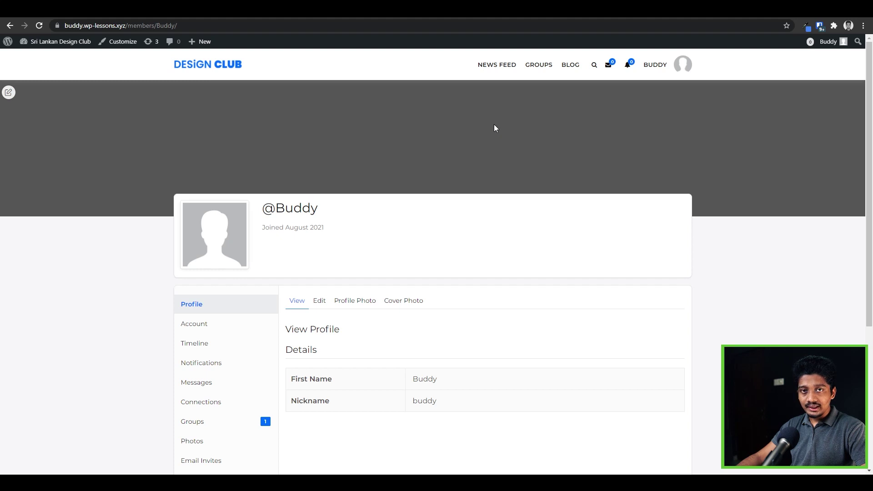
scroll(493, 136, "down", 3)
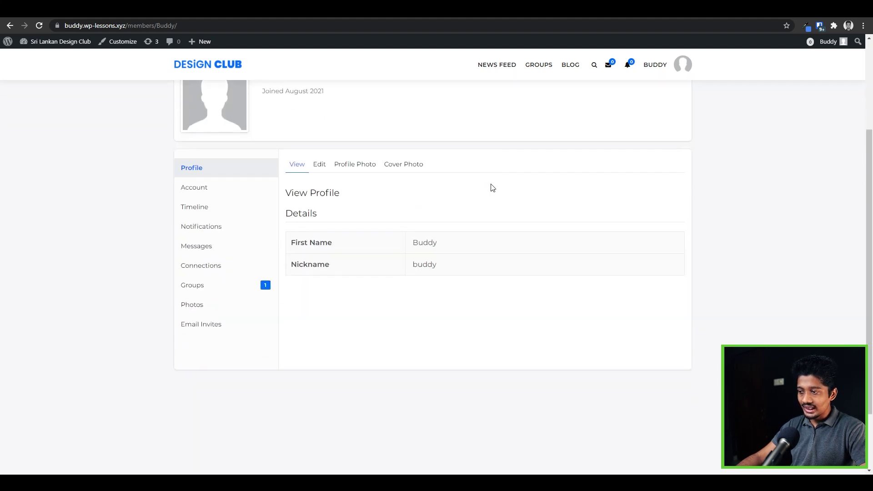
scroll(491, 188, "up", 3)
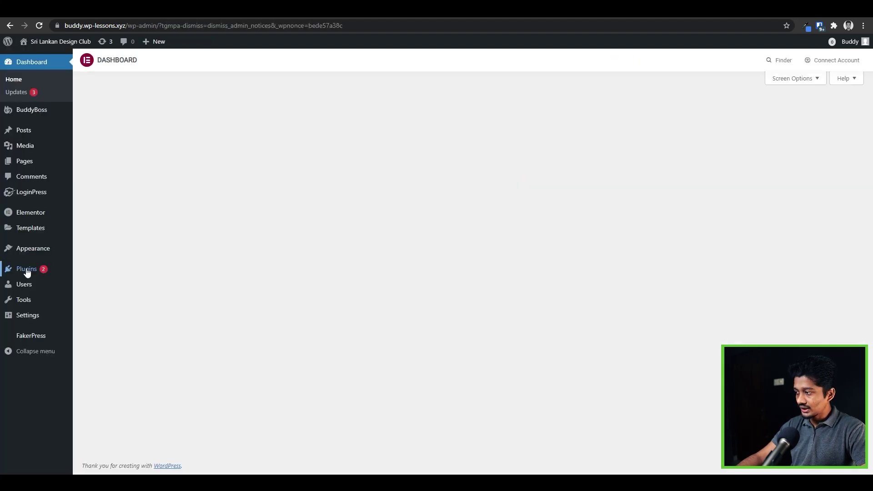
Step: Search the plugin directory for "menu icon", and install and activate the "Menu Image, Icons made easy" plugin
mouse_move(26, 272)
left_click(94, 284)
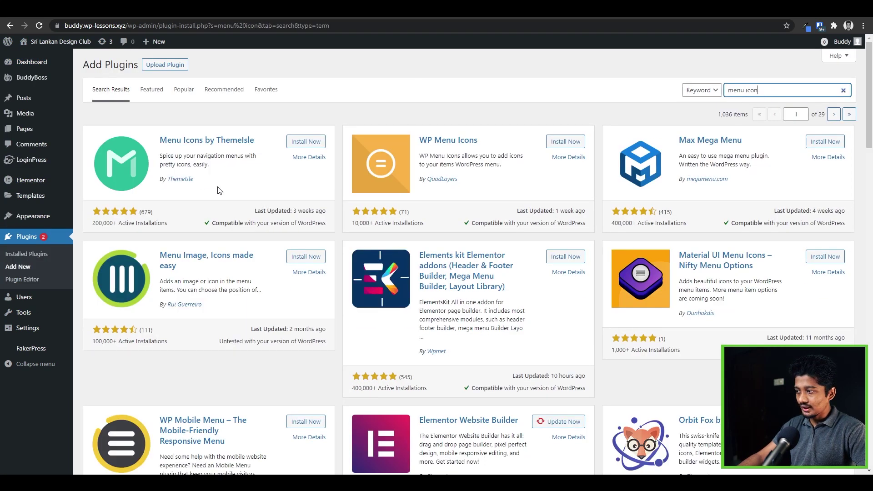
left_click(230, 318)
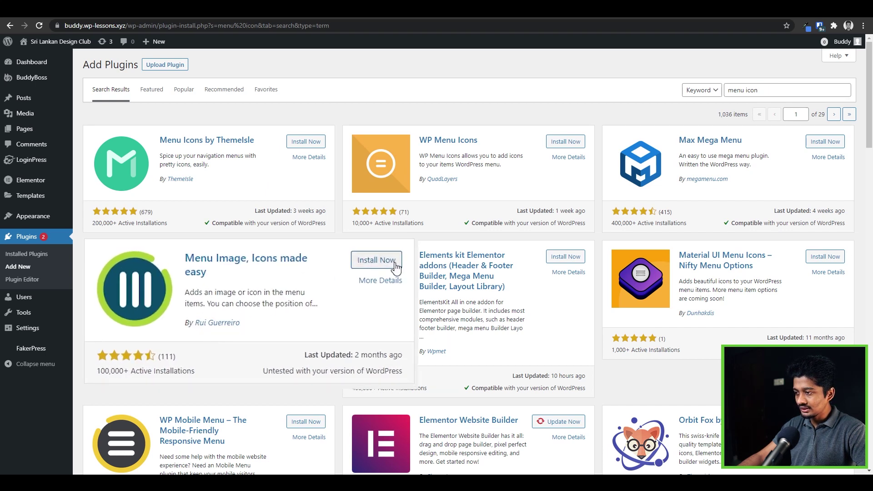
left_click(395, 267)
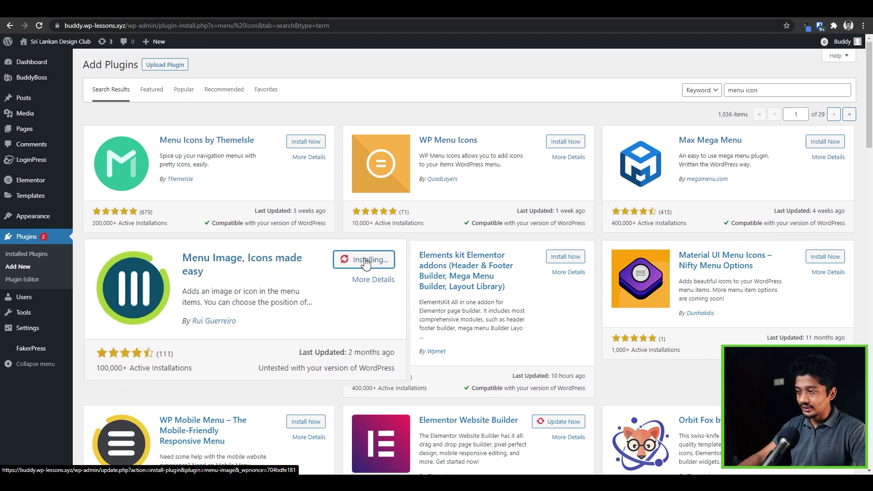
left_click(308, 258)
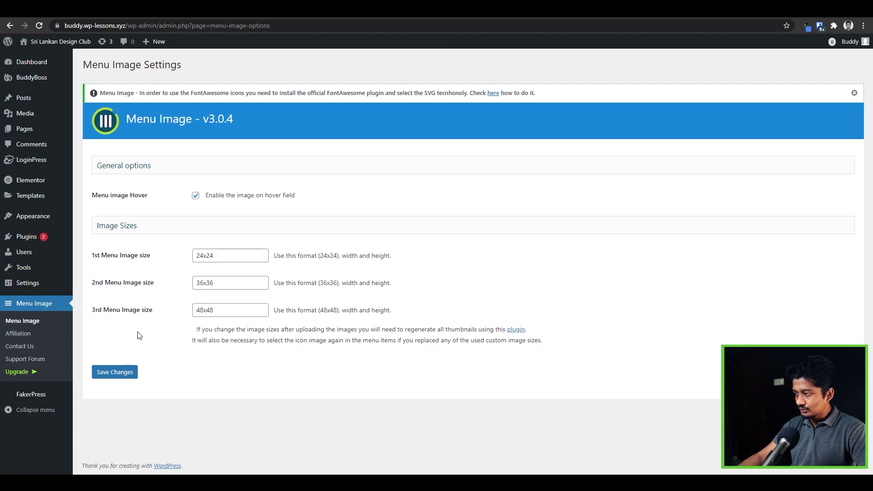
Step: Search the plugin directory for "logout", and install and activate the Login Logout Menu plugin by WPBrigade
mouse_move(60, 237)
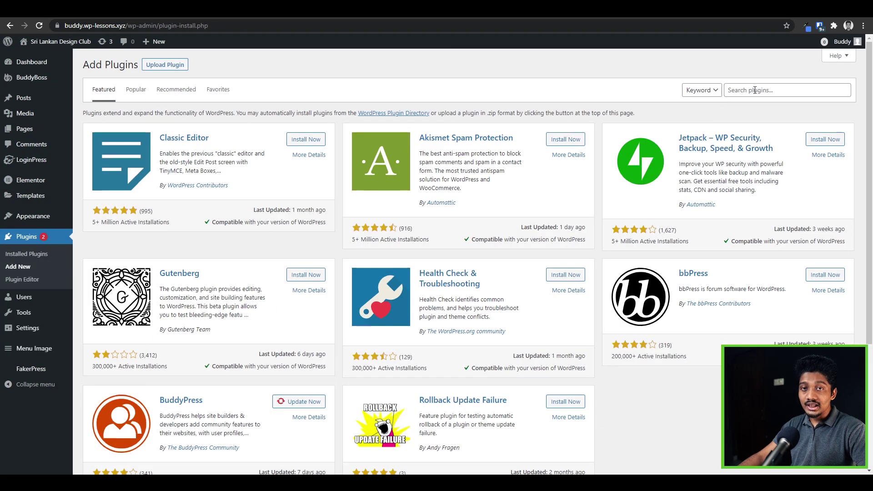
left_click(755, 90)
type("logout")
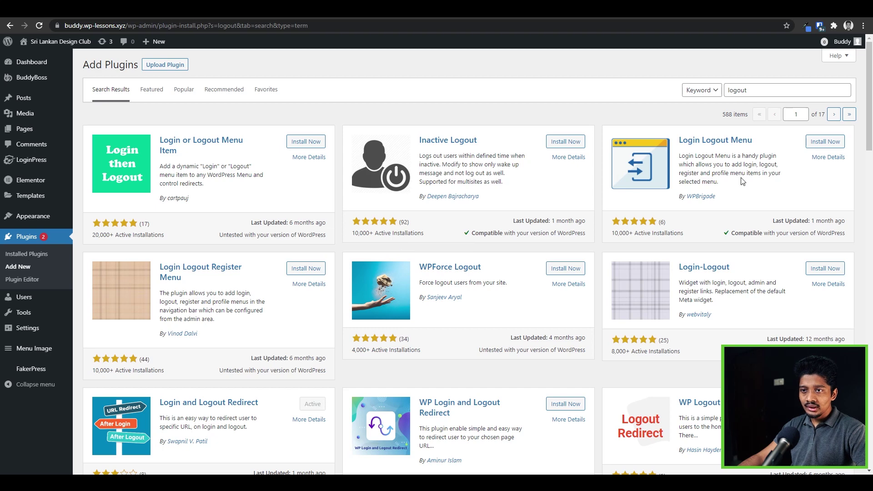
left_click(811, 153)
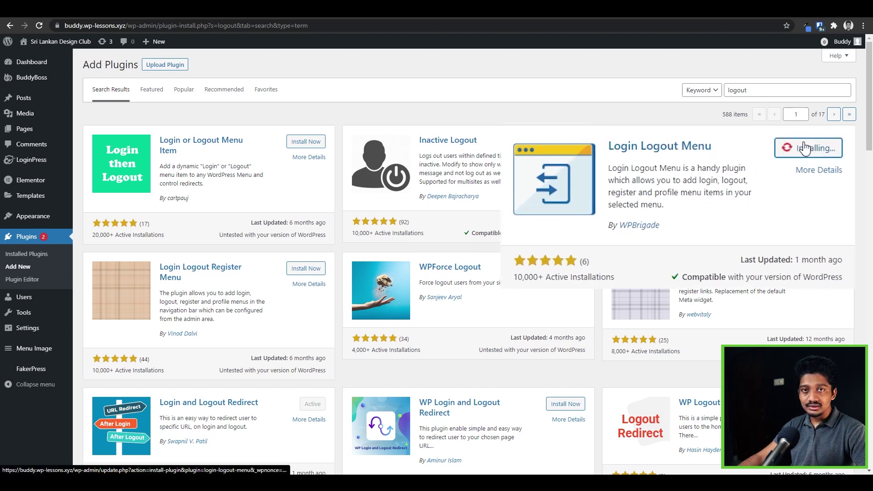
left_click(819, 143)
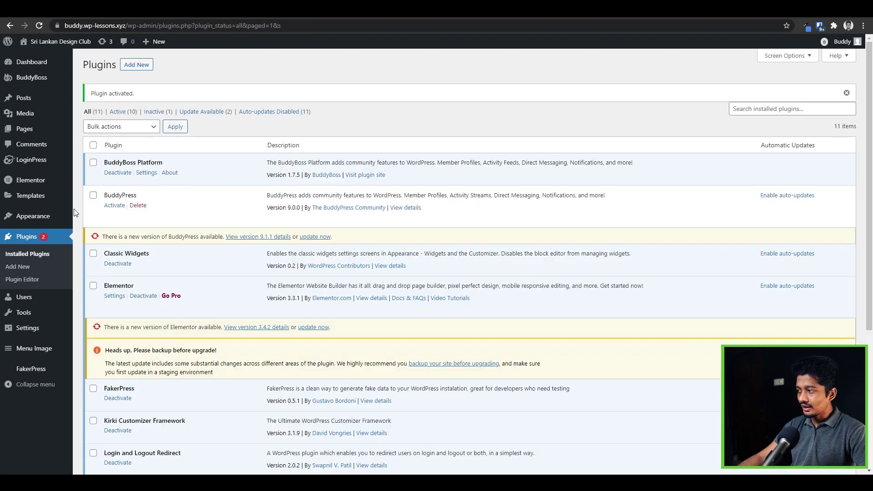
Step: Add the Log Out item from Login Logout Menu to the Main Menu and save the menu
mouse_move(30, 217)
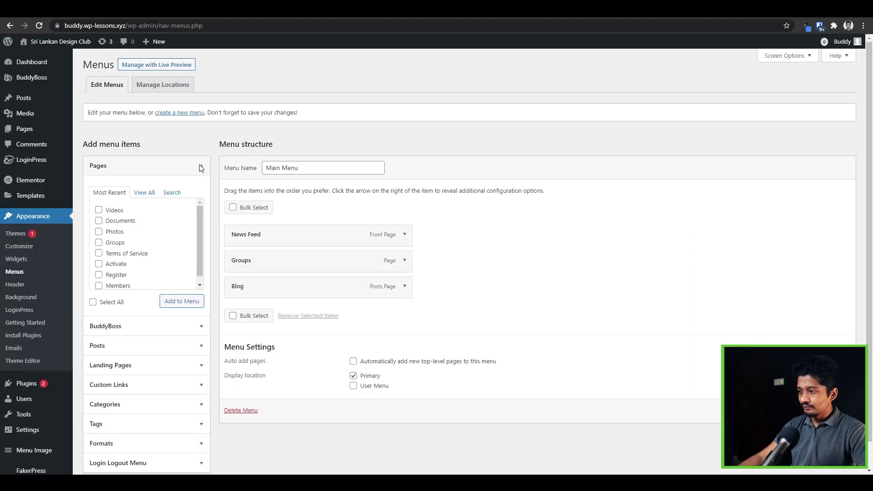
scroll(249, 269, "down", 1)
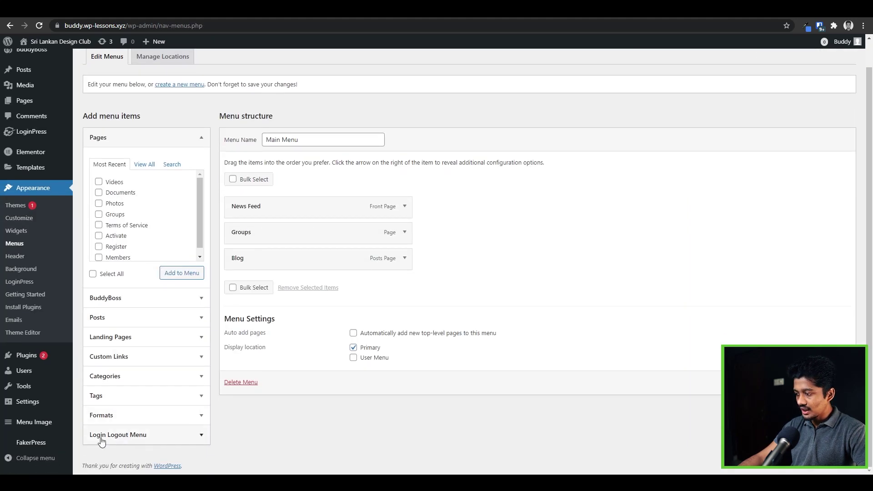
left_click(127, 438)
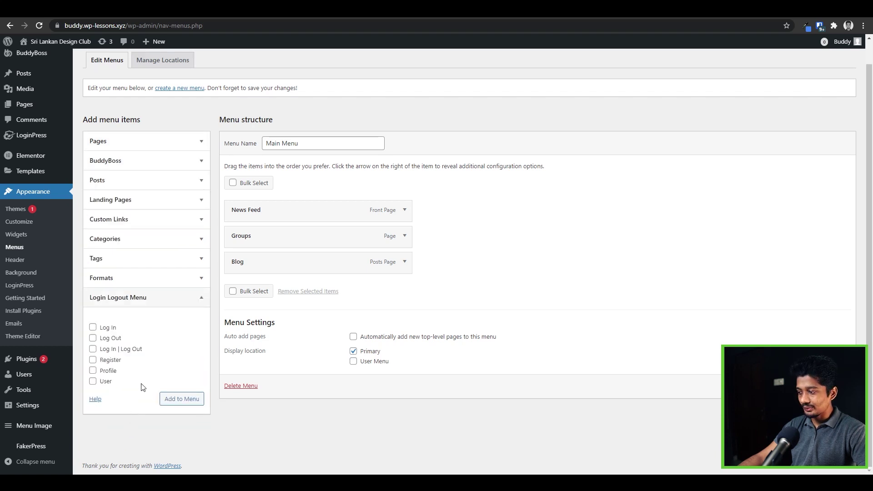
left_click(105, 339)
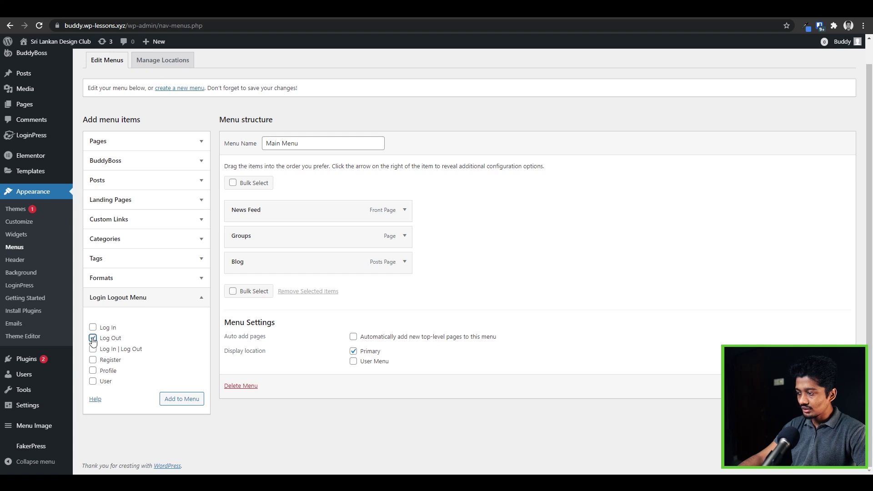
left_click(182, 401)
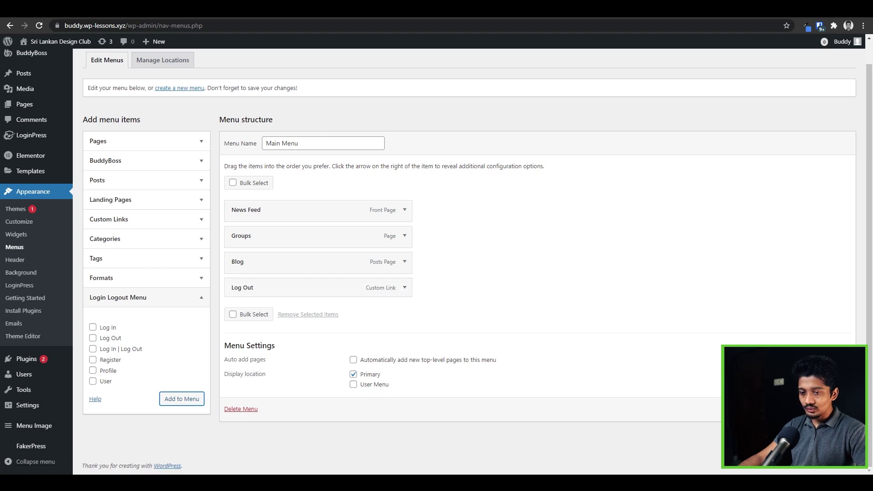
left_click(377, 143)
key("Return")
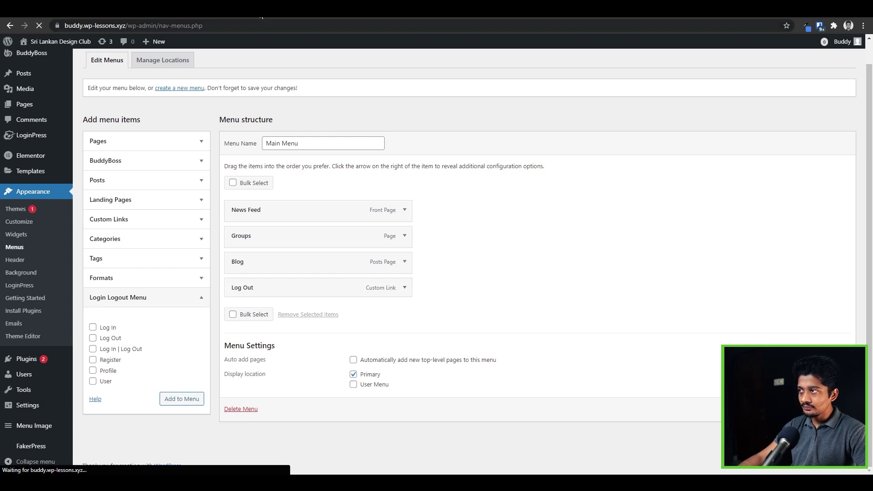
Step: Check the header menu on the live site as the logged-in member and as a logged-out visitor in an incognito window
left_click(262, 17)
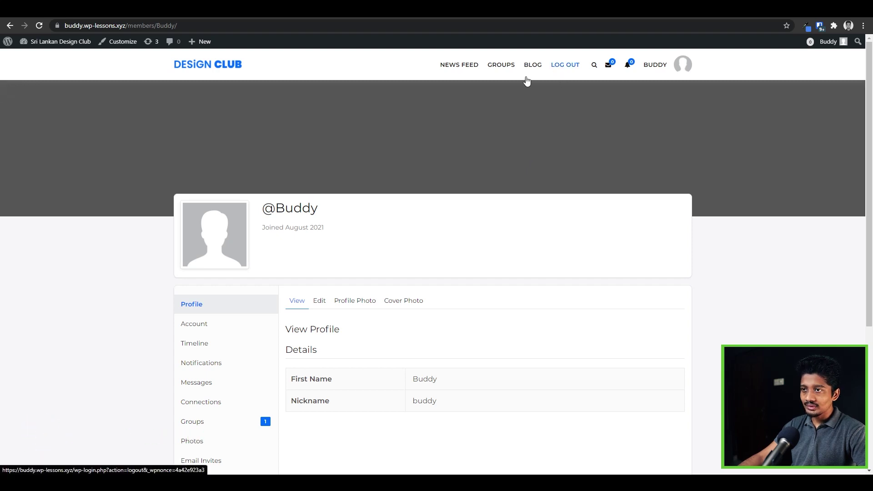
right_click(202, 68)
left_click(226, 97)
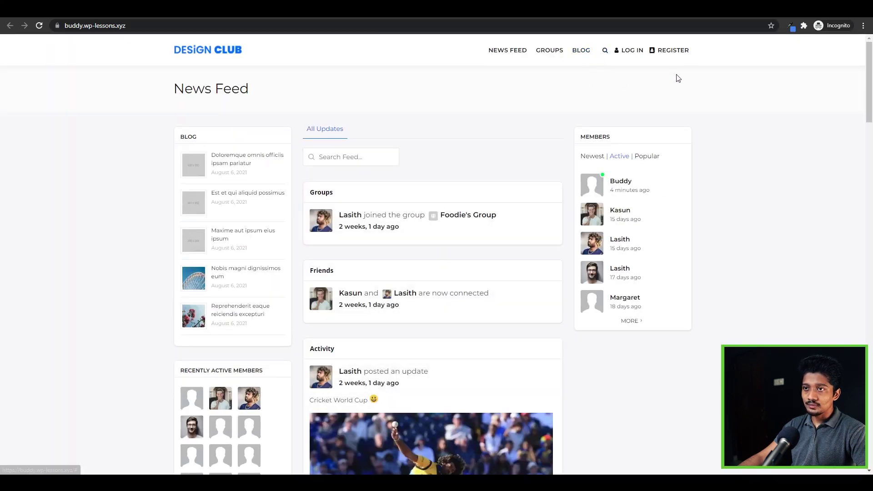
key("alt+Tab")
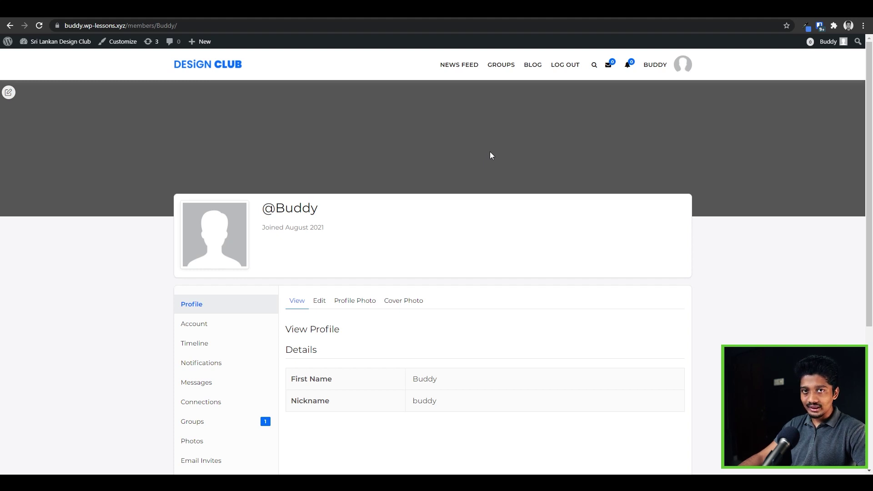
Step: Return to the Main Menu editor and set the Log Out item's menu image size to Menu-24x24
key("alt+Tab")
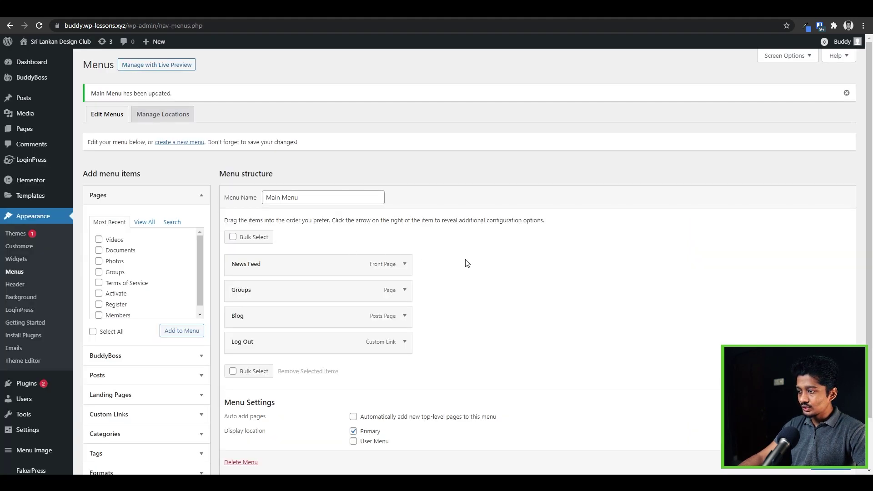
scroll(509, 297, "down", 1)
mouse_move(266, 266)
mouse_move(266, 285)
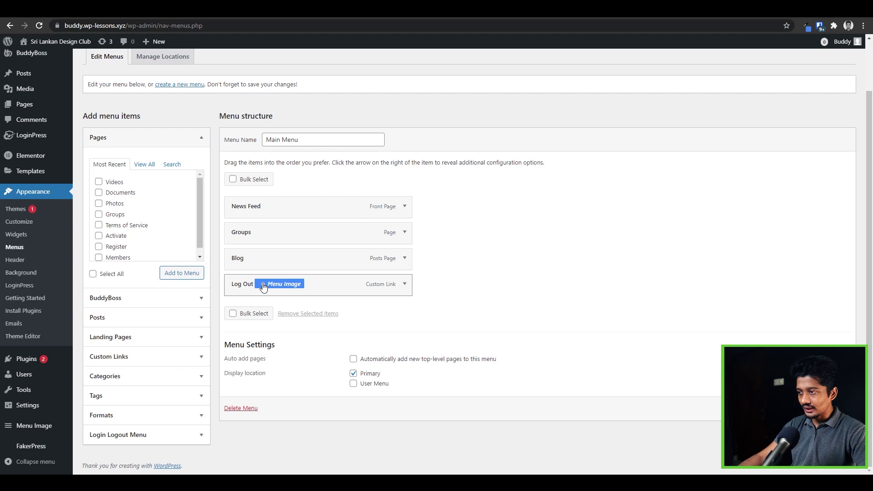
left_click(263, 285)
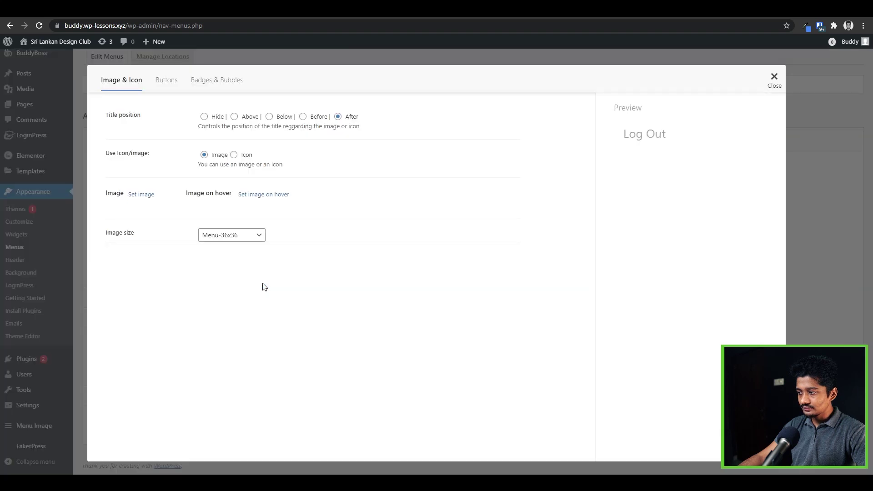
left_click(243, 236)
left_click(244, 369)
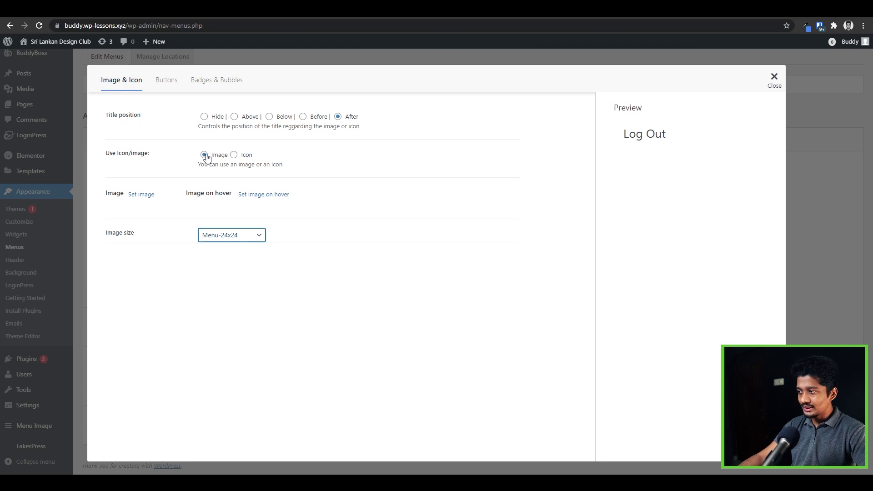
Step: Find a "logout" icon on Font Awesome, and upload sign-out-alt-solid.png as the Log Out item's menu image
left_click(141, 194)
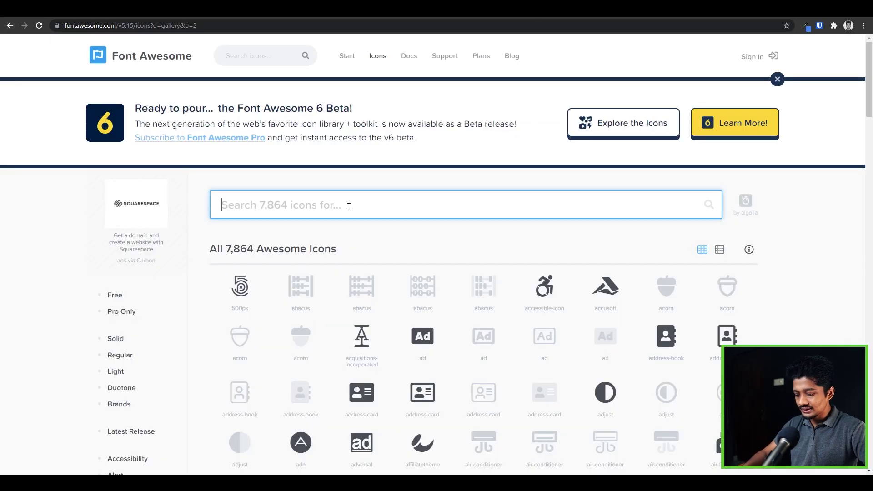
type("logout")
left_click(245, 313)
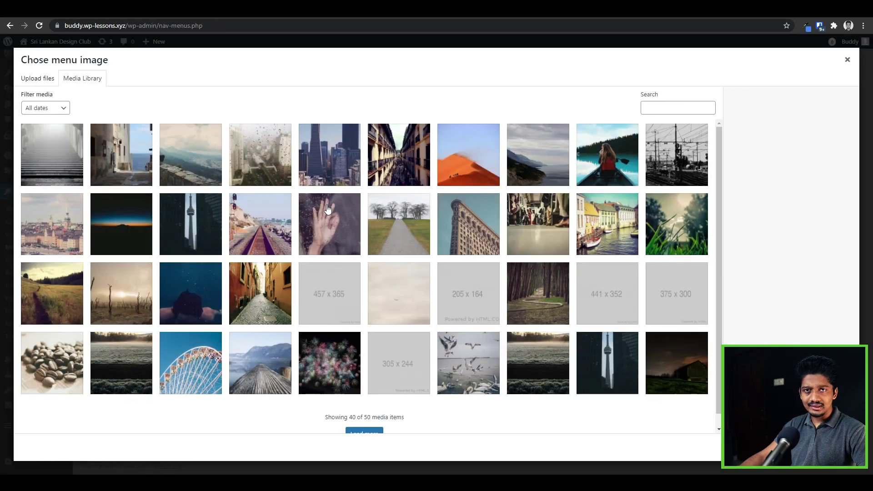
left_click(48, 81)
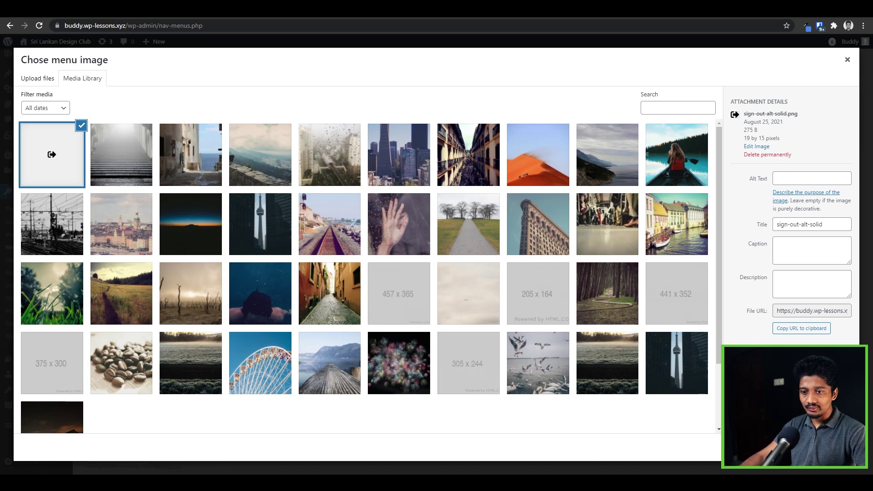
key("Escape")
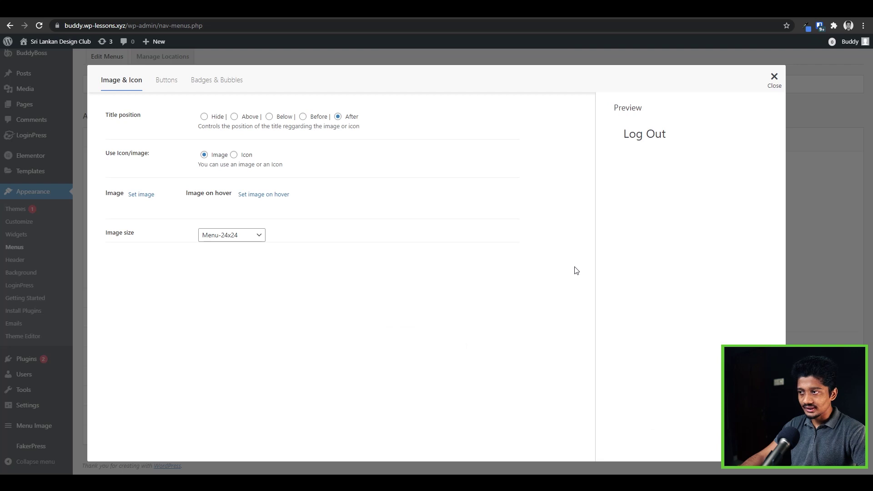
Step: Compare the Hide, Before and After title positions for the Log Out item, keep Hide, and check the icon in the site header
left_click(203, 117)
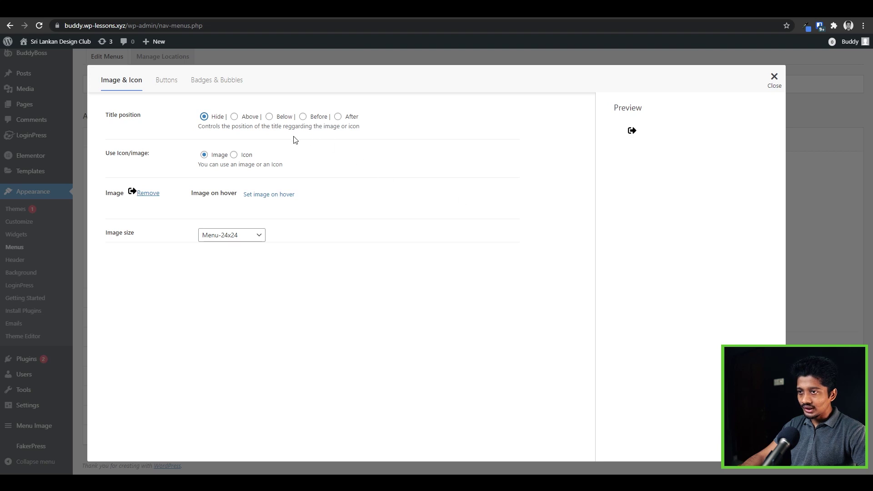
left_click(302, 117)
left_click(338, 117)
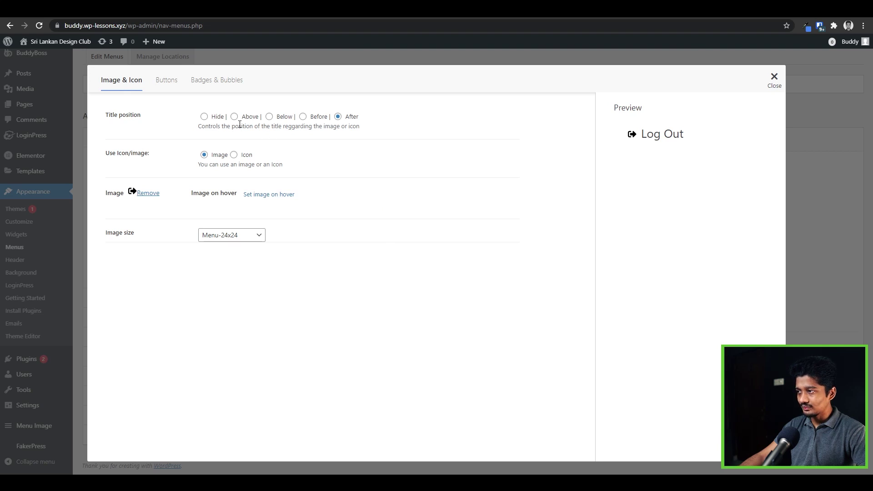
left_click(204, 117)
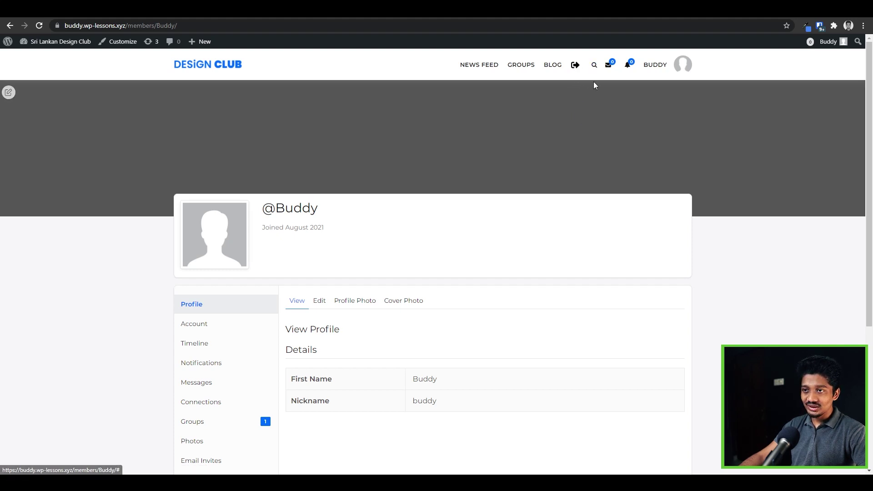
mouse_move(277, 153)
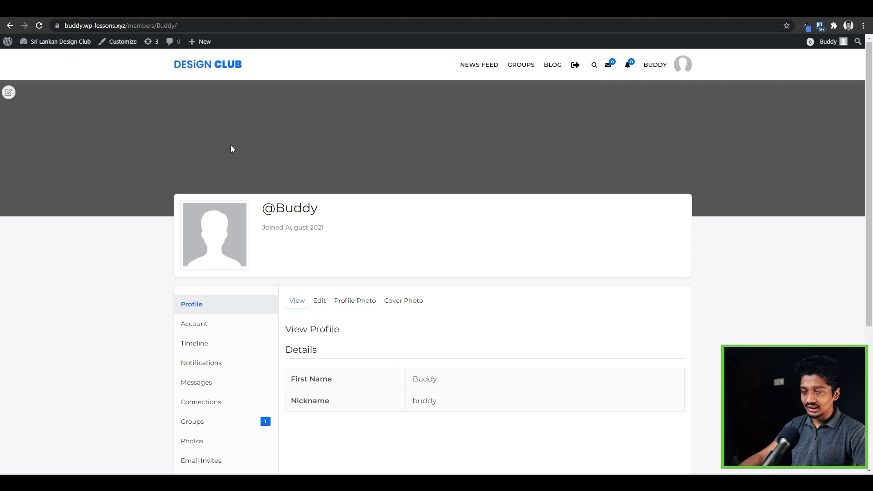
Step: Add an Additional CSS rule giving .menu-icons-wrapper a margin-left of -4px, publish it, and close the Customizer
left_click(121, 46)
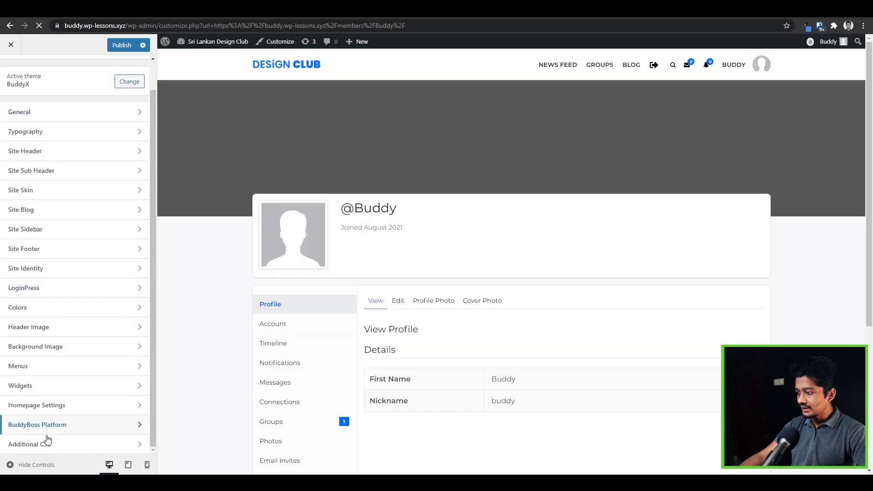
left_click(37, 444)
key("Return")
key("Return")
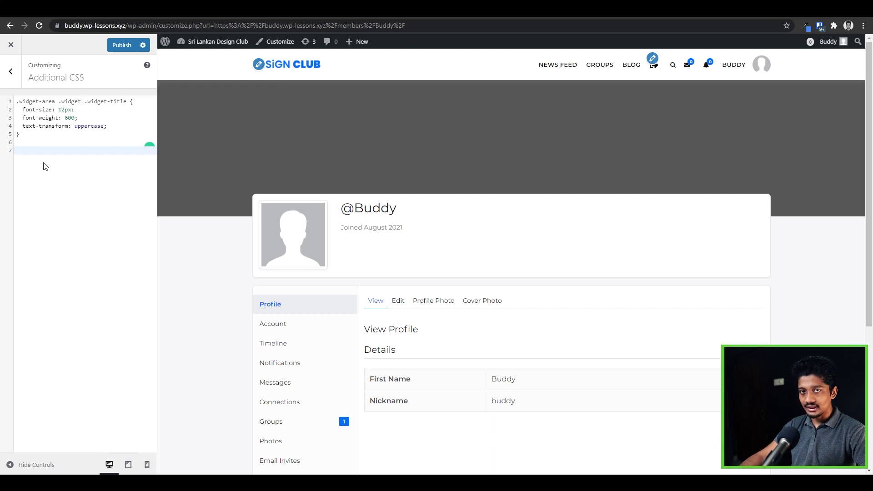
type(".menu-icons-wrapper {   margin-left: -4px; }")
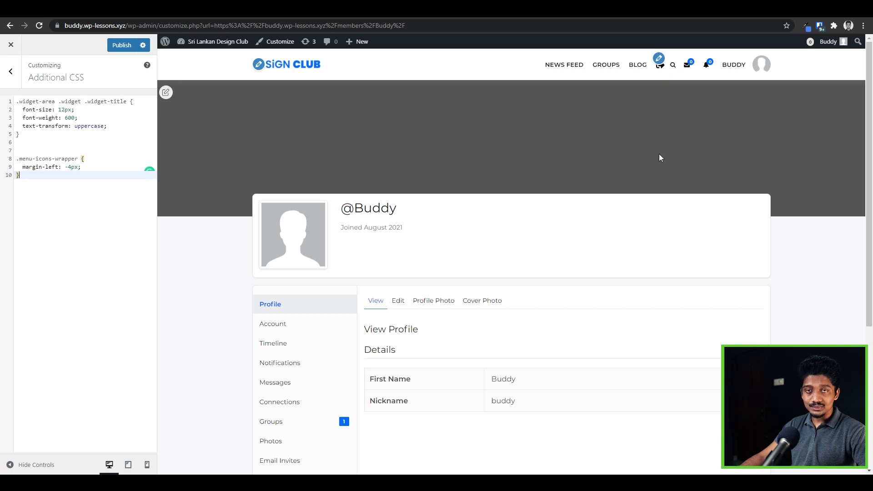
left_click(122, 45)
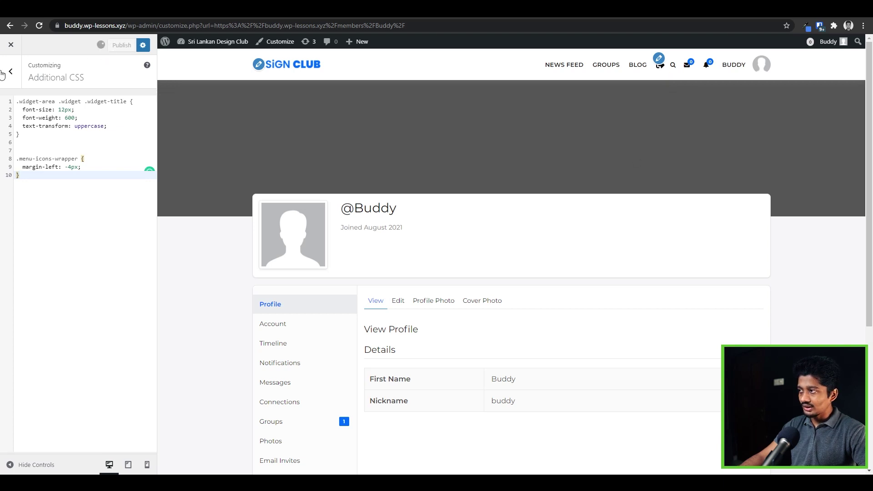
left_click(9, 46)
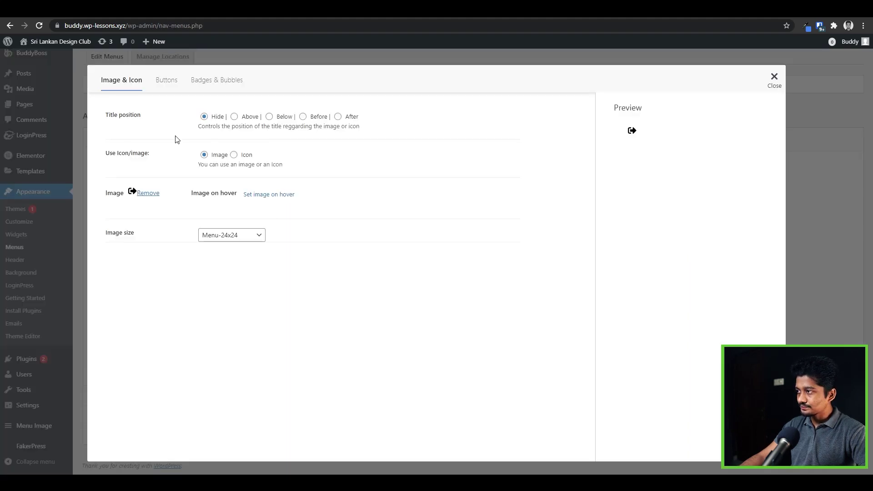
Step: Set a blue sign-out icon as the Log Out item's image on hover, check it, and close the menu image settings
left_click(263, 195)
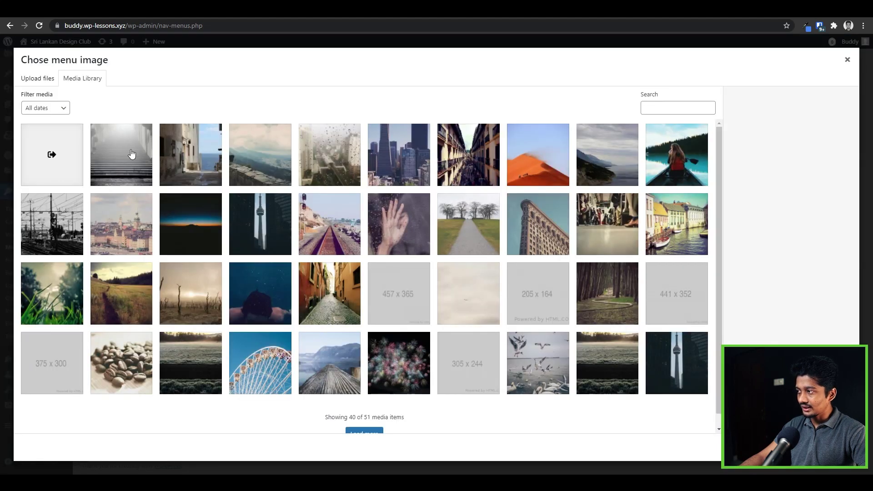
left_click(60, 165)
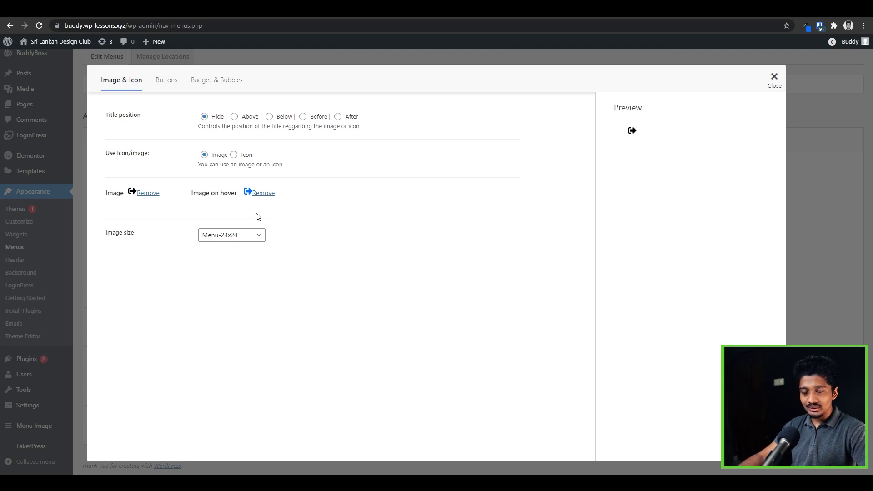
key("ctrl+Tab")
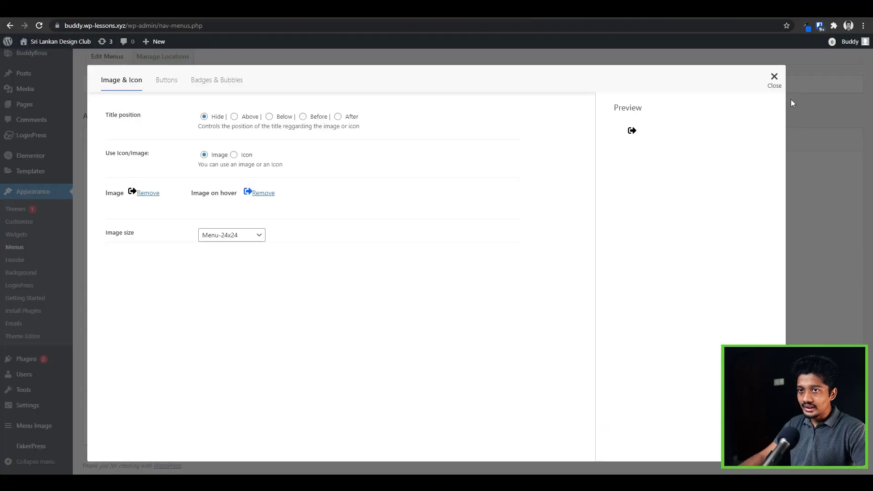
left_click(774, 78)
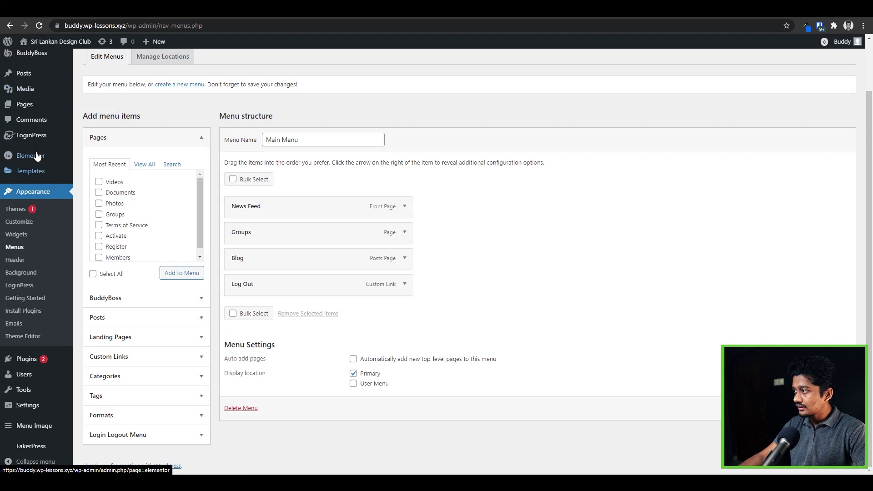
Step: Activate the Forum Discussions component in the BuddyBoss components list
scroll(38, 156, "up", 2)
mouse_move(43, 83)
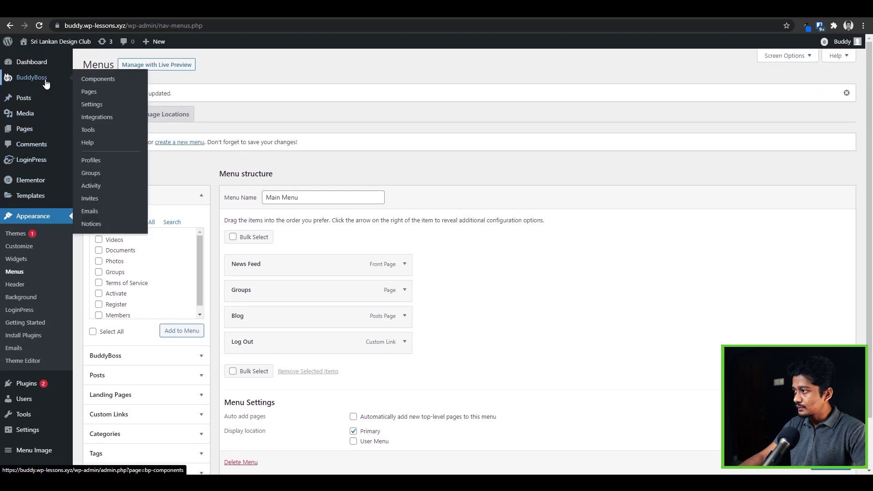
left_click(104, 84)
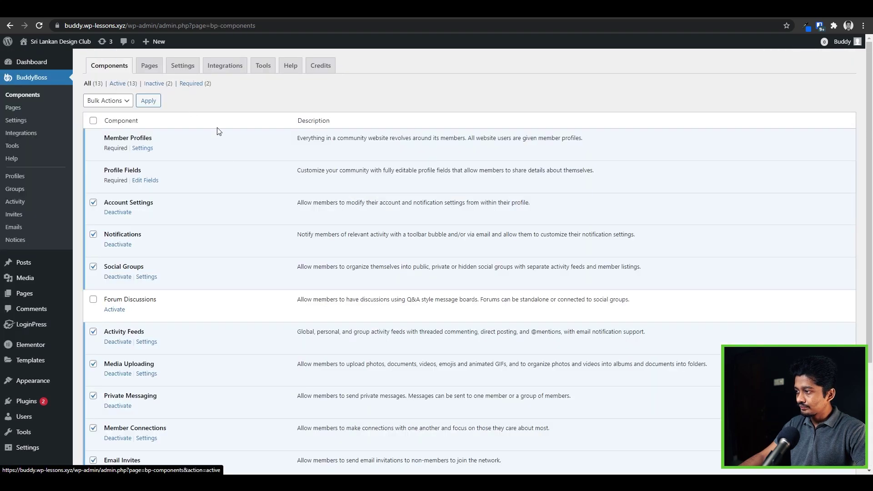
scroll(218, 131, "down", 3)
left_click(117, 175)
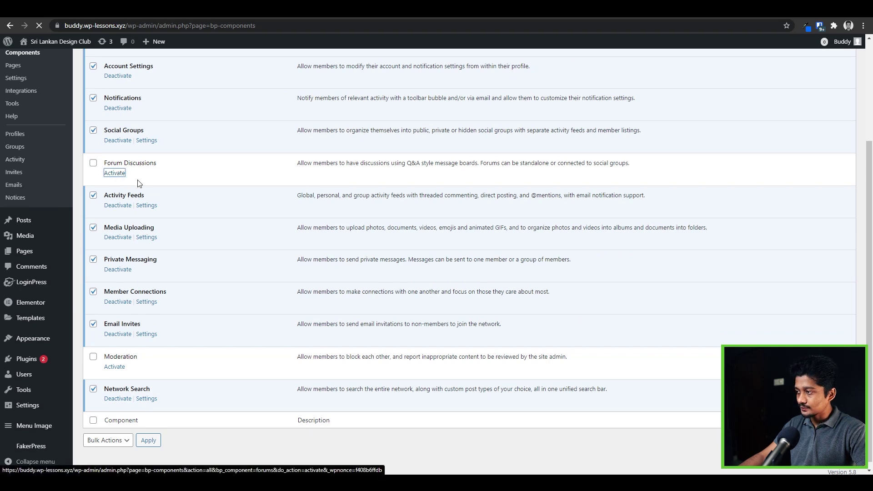
Step: View the Forums page on the live site from the list of all pages, and return to the page list
mouse_move(27, 310)
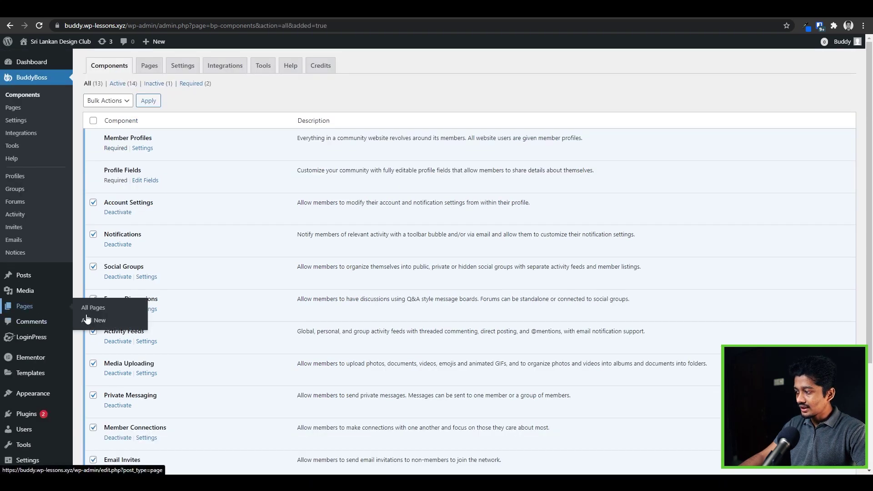
left_click(101, 307)
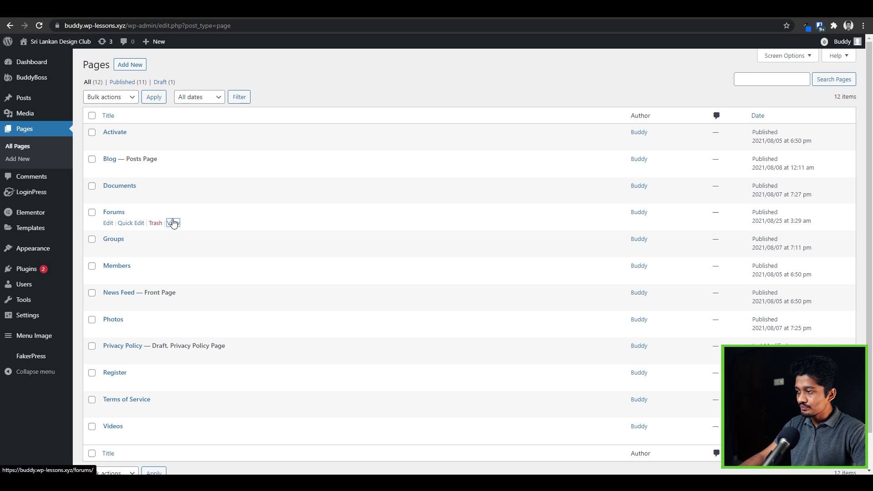
scroll(173, 222, "down", 1)
left_click(174, 184)
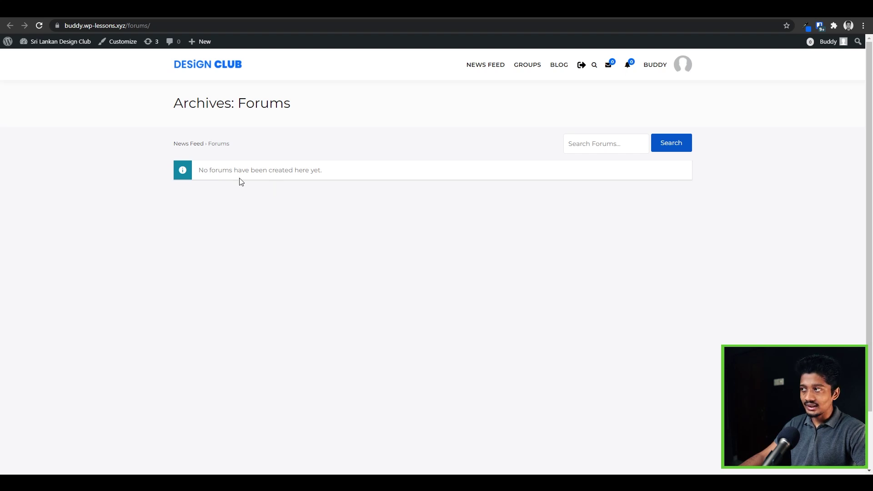
key("alt+Left")
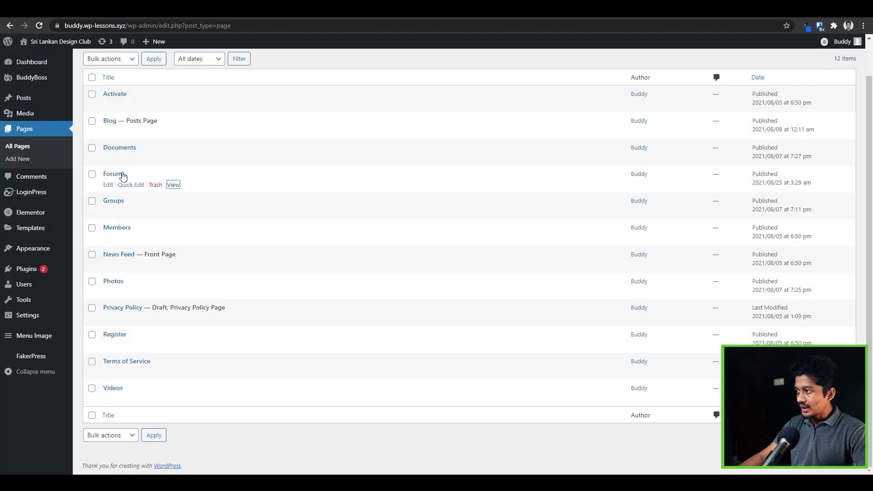
Step: Start a new BuddyBoss forum titled "Photoshop Help"
mouse_move(63, 78)
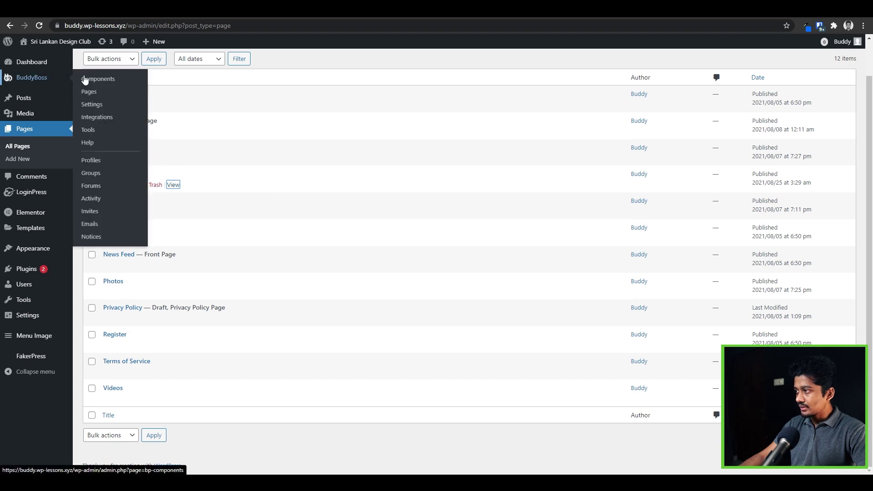
left_click(92, 186)
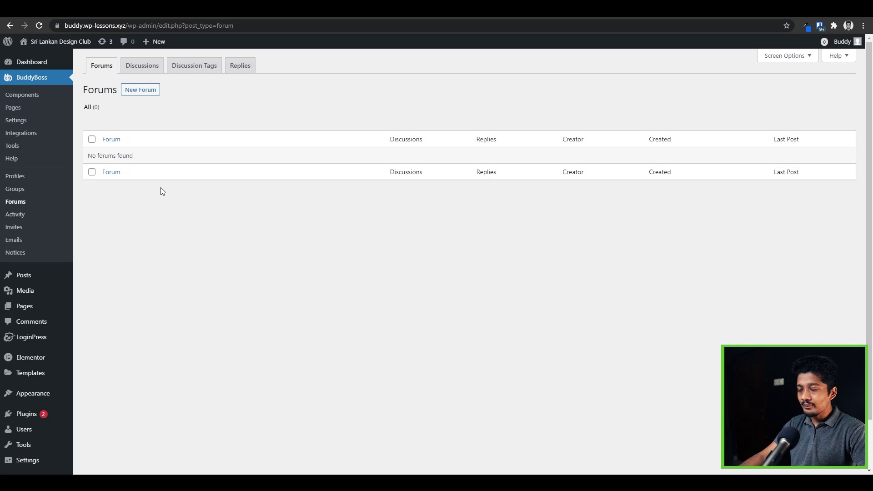
left_click(140, 94)
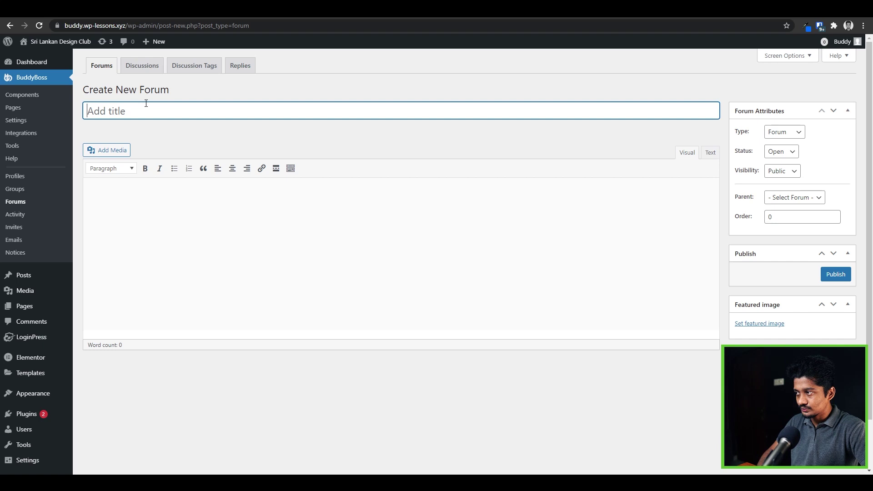
type("Photoshop Help")
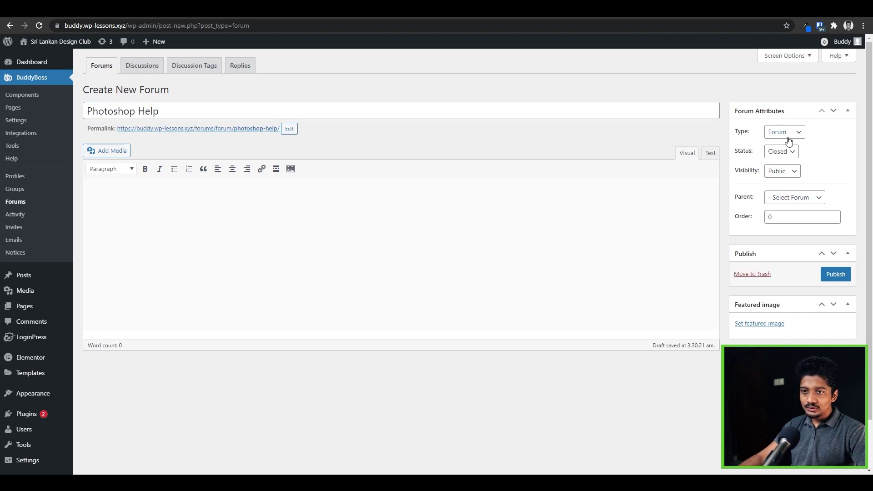
Step: Keep the new forum's type as Forum and set its status to Open
left_click(795, 137)
left_click(778, 142)
left_click(771, 156)
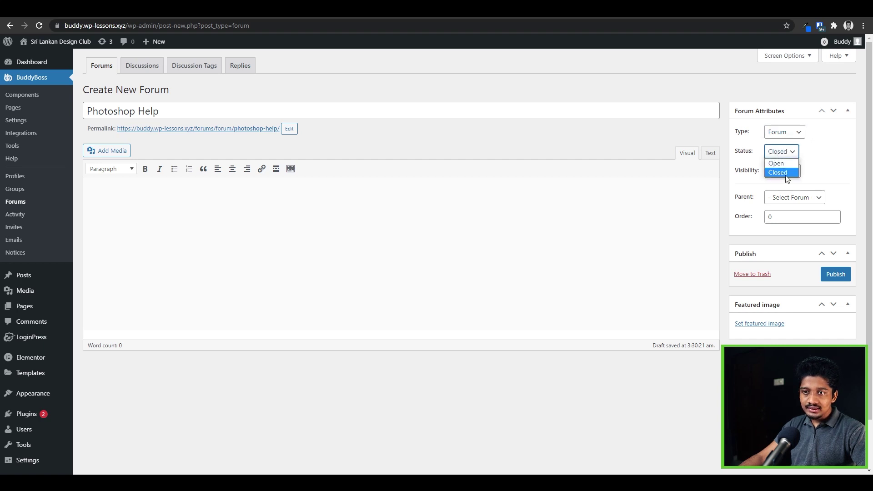
left_click(782, 174)
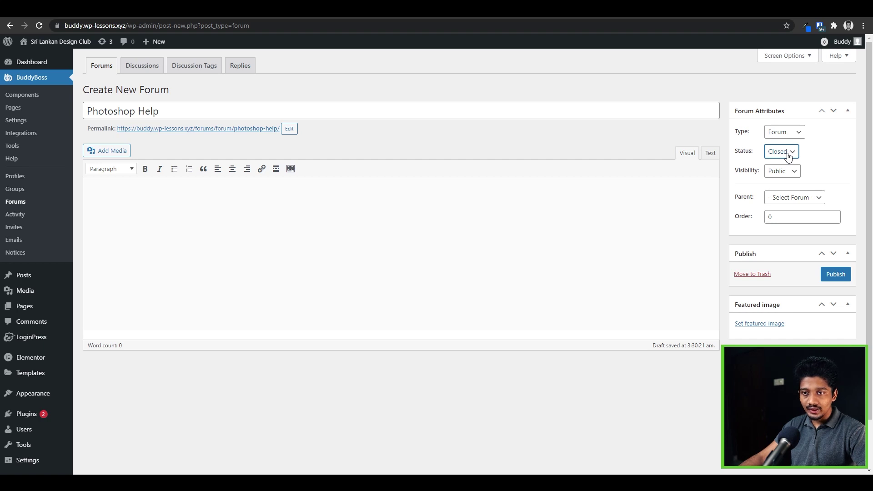
left_click(787, 156)
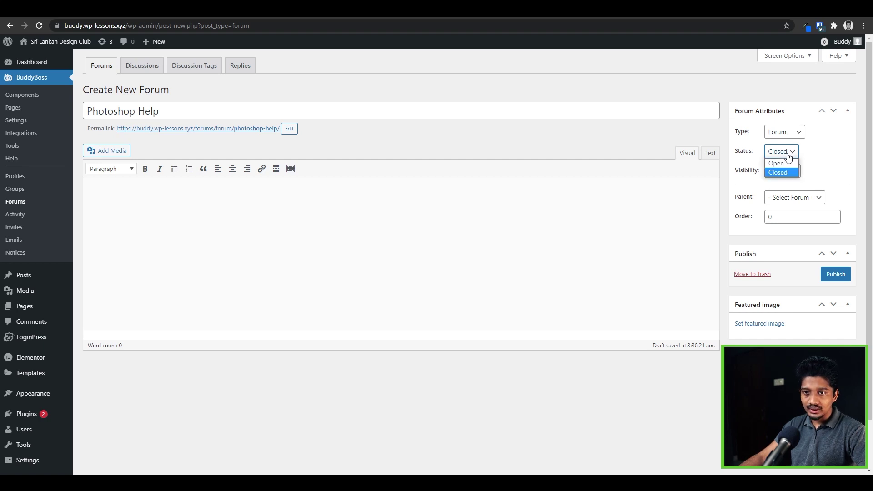
left_click(782, 165)
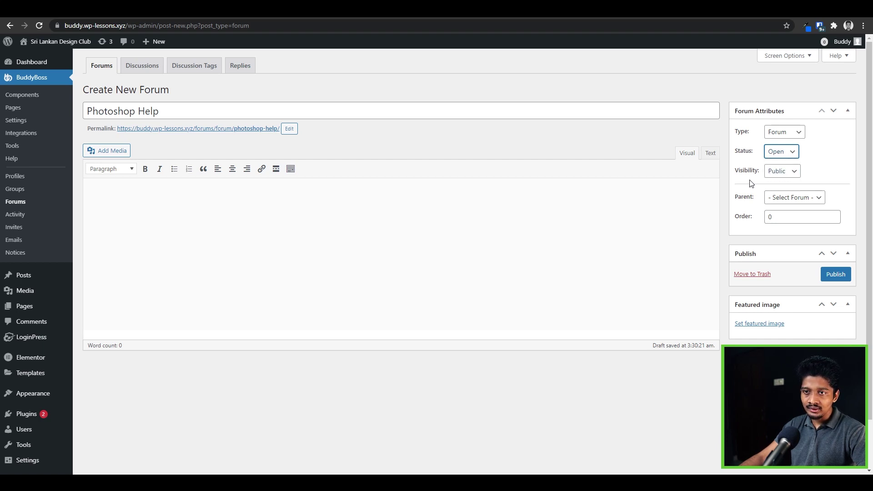
Step: Review the visibility options, keep the forum Public, and publish it
left_click(777, 172)
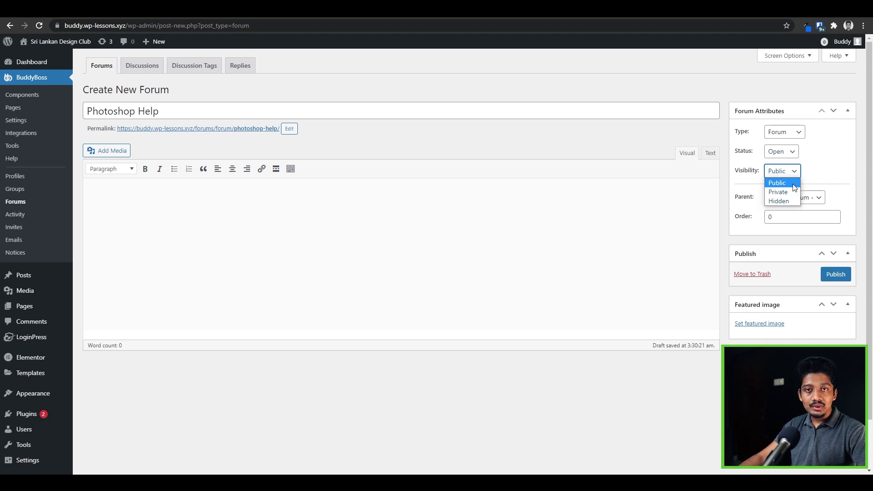
left_click(795, 187)
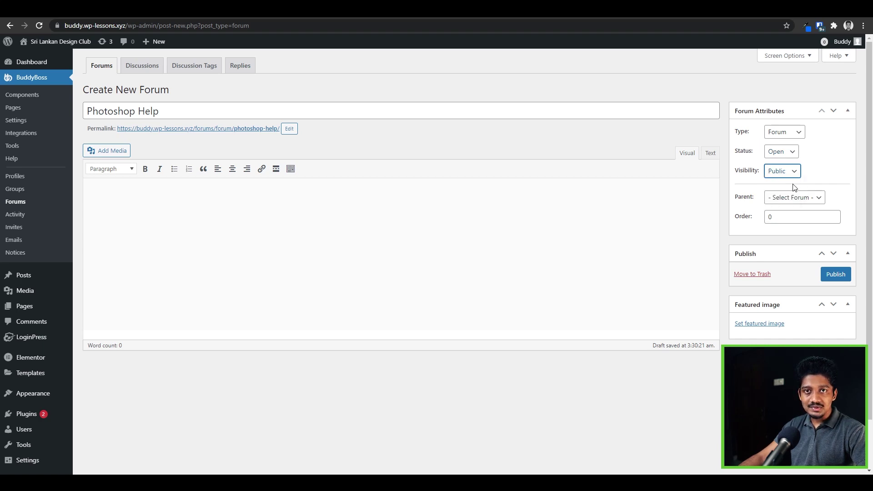
left_click(788, 177)
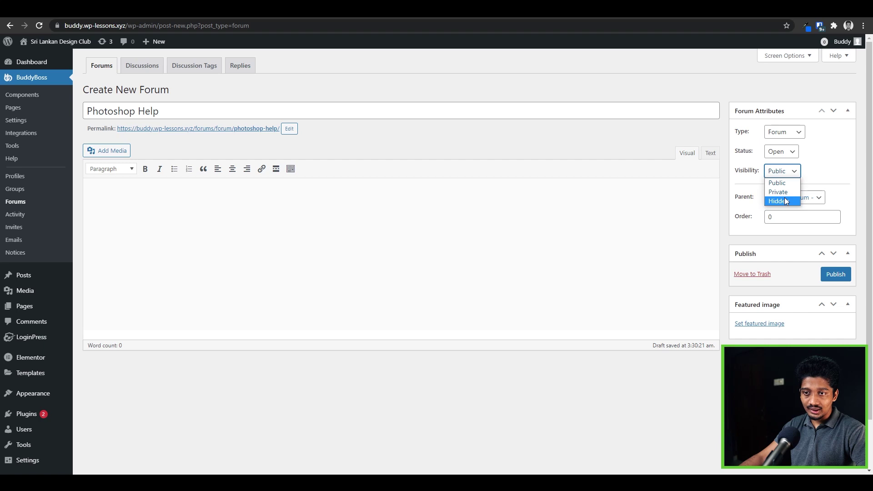
left_click(781, 182)
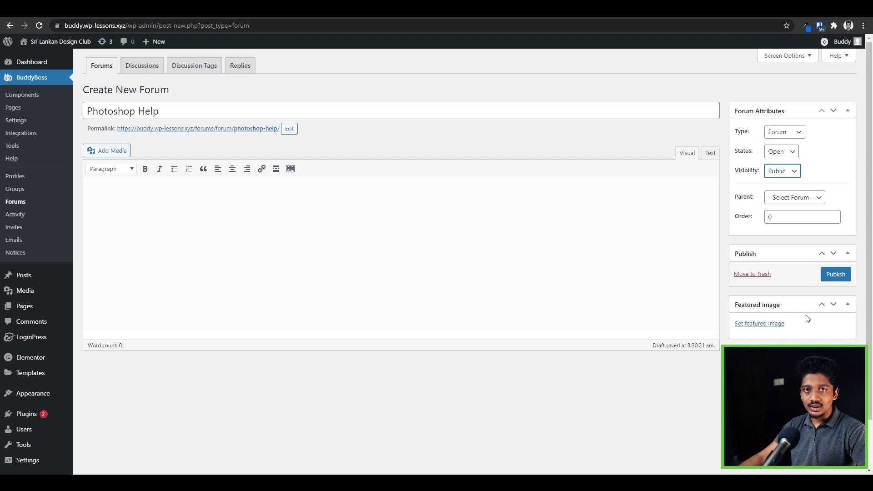
left_click(835, 273)
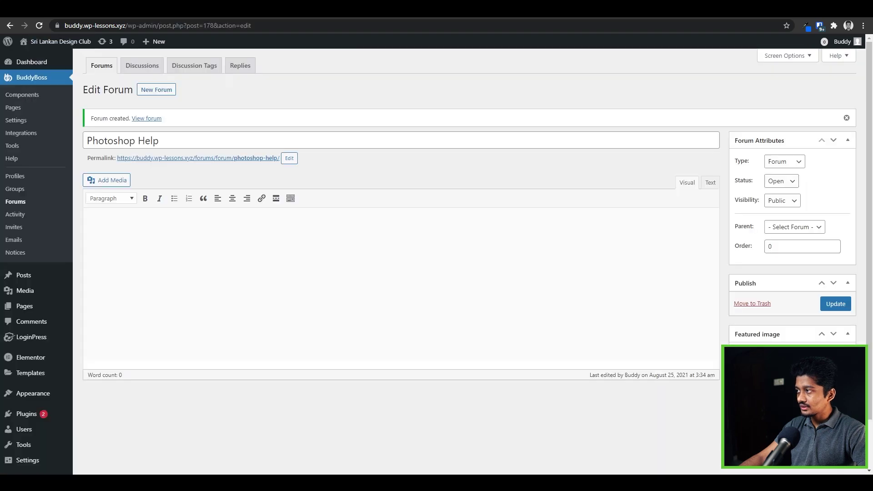
Step: Add the Forums page to the Main Menu between Groups and Blog, and save the menu
mouse_move(32, 394)
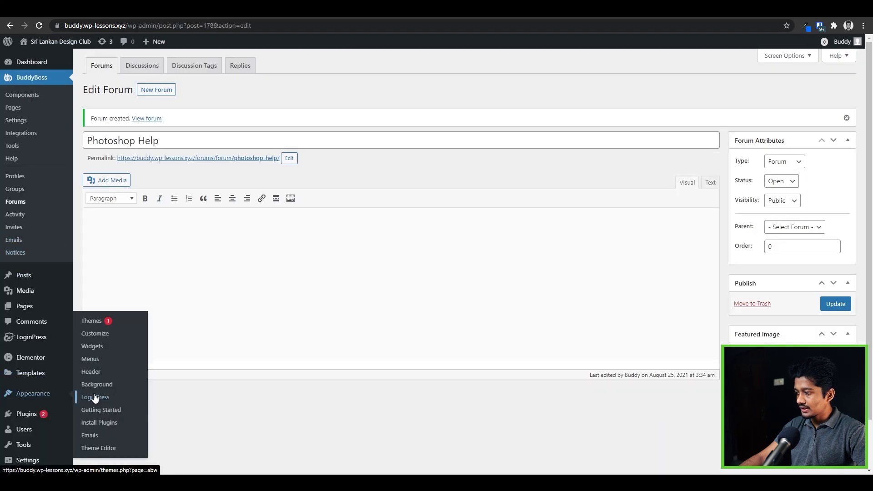
left_click(95, 359)
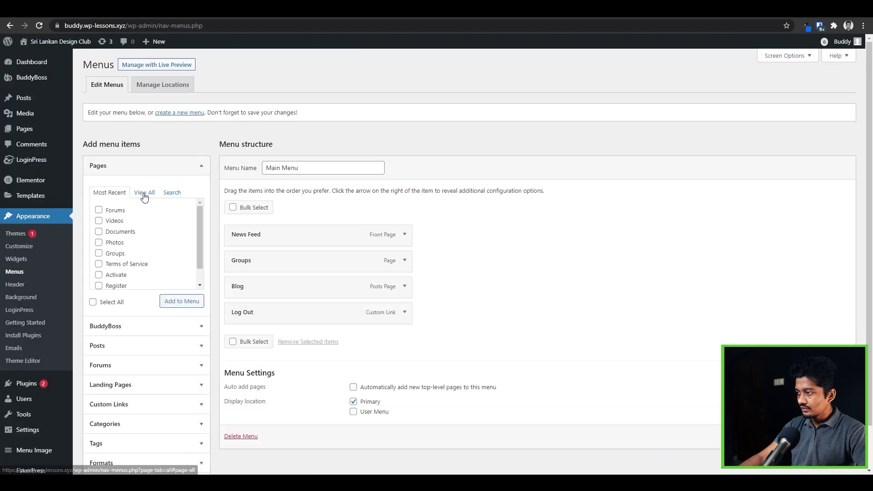
left_click(181, 301)
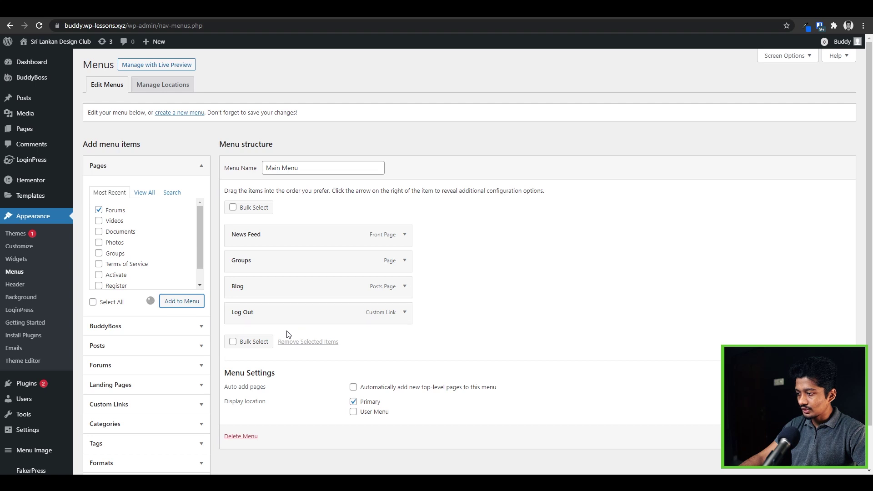
left_click_drag(278, 331, 263, 282)
scroll(262, 282, "down", 1)
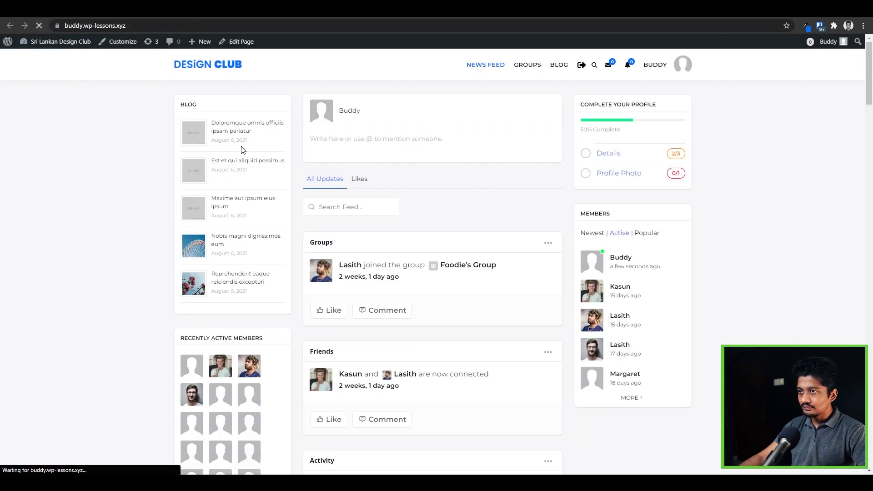
Step: Open the Forums page from the live site's header menu and view the Photoshop Help forum
left_click(529, 69)
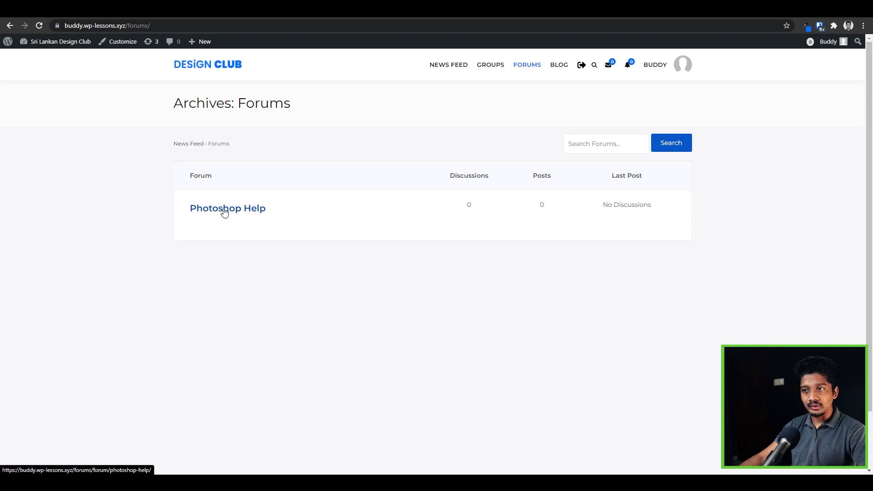
left_click(224, 212)
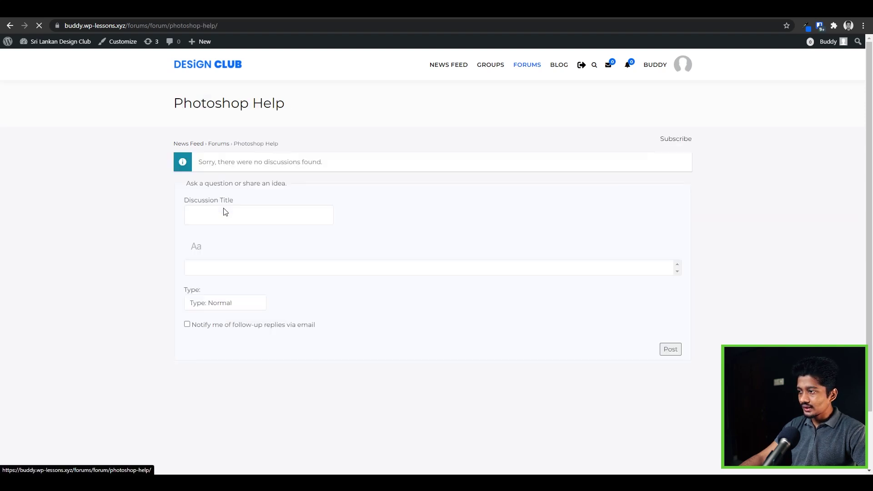
Step: Open the Forums page in an incognito window and view the Photoshop Help forum as a logged-out visitor
left_click(236, 214)
left_click(383, 189)
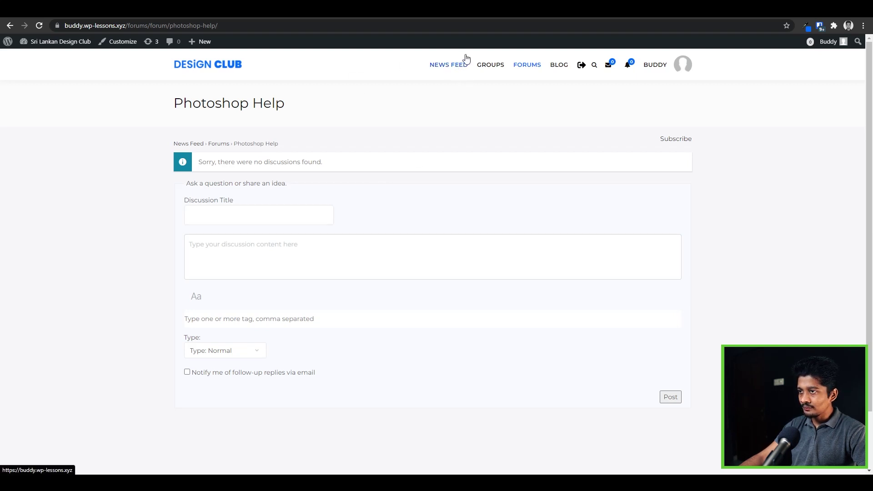
right_click(526, 66)
left_click(543, 94)
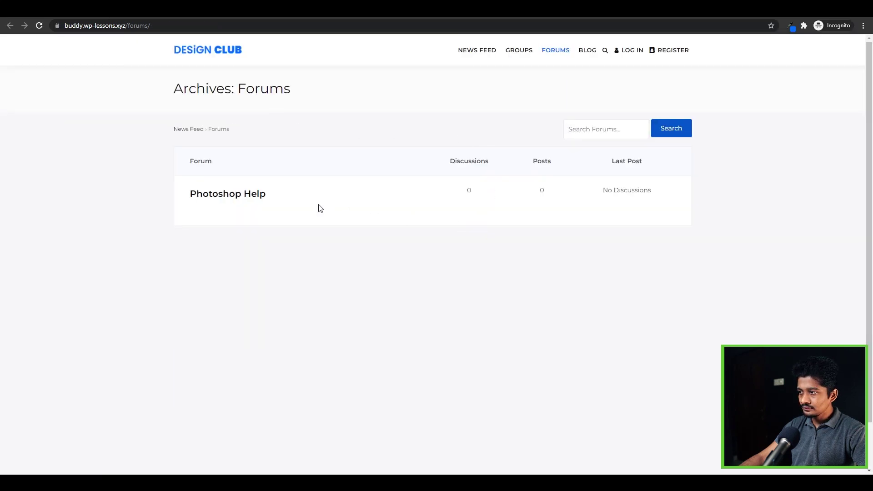
left_click(253, 197)
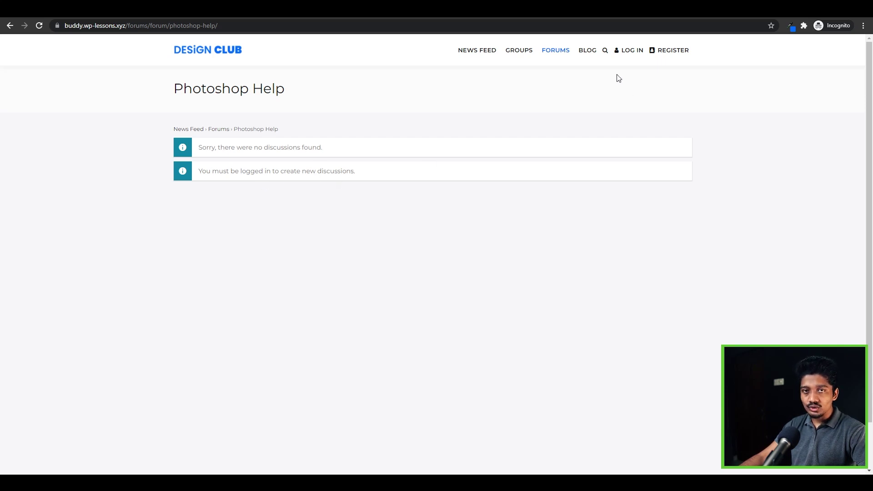
Step: As a logged-in member, draft a Photoshop Help discussion titled "Is Photoshop free?" with the content "Can I get photoshop for free? or Is it a paid software?"
mouse_move(254, 470)
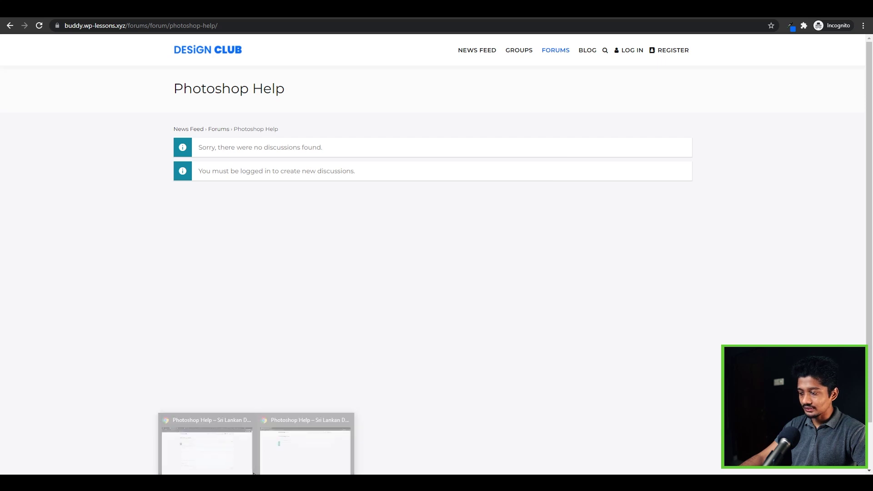
left_click(209, 444)
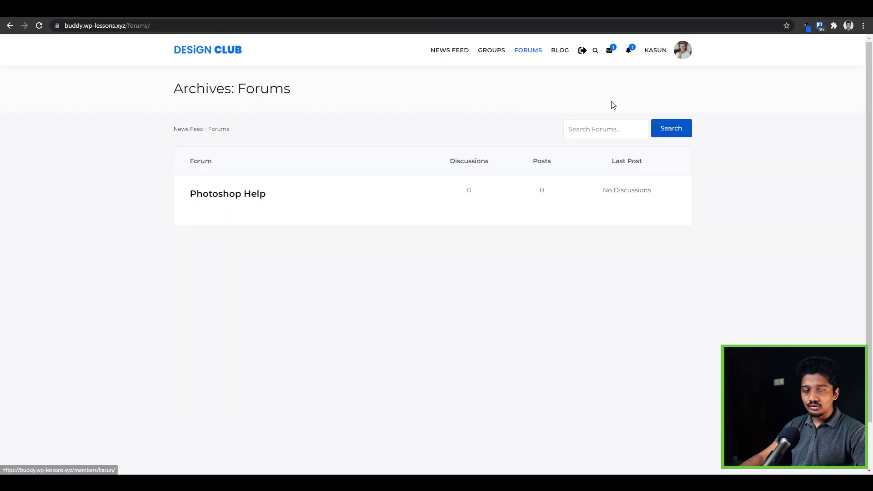
left_click(244, 198)
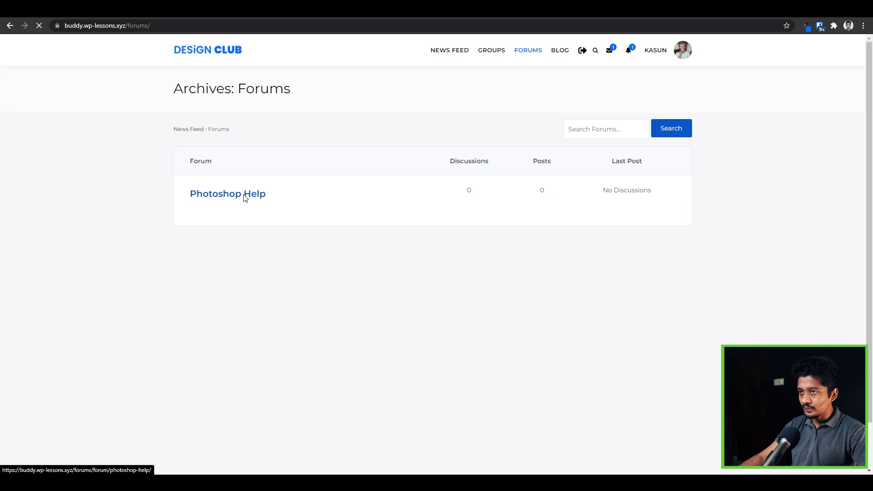
left_click(272, 205)
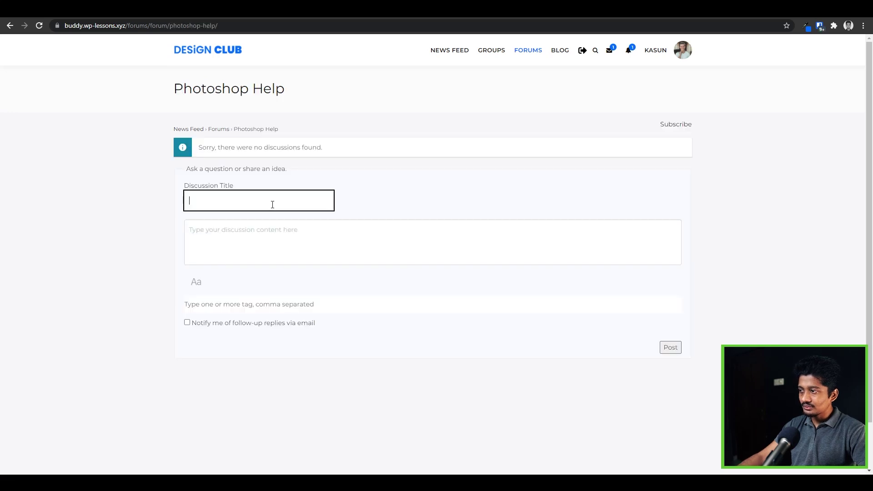
type("Is Photoshop free?")
key("Tab")
type("Can I get photoshop for free? or Is it a paid software?")
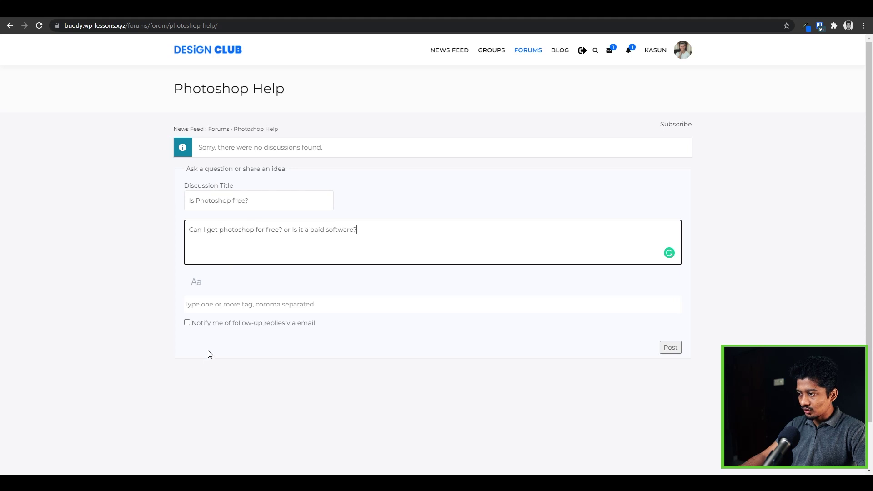
Step: Make the word "photoshop" bold in the discussion content, leave email notification of replies off, and post the discussion
left_click(187, 323)
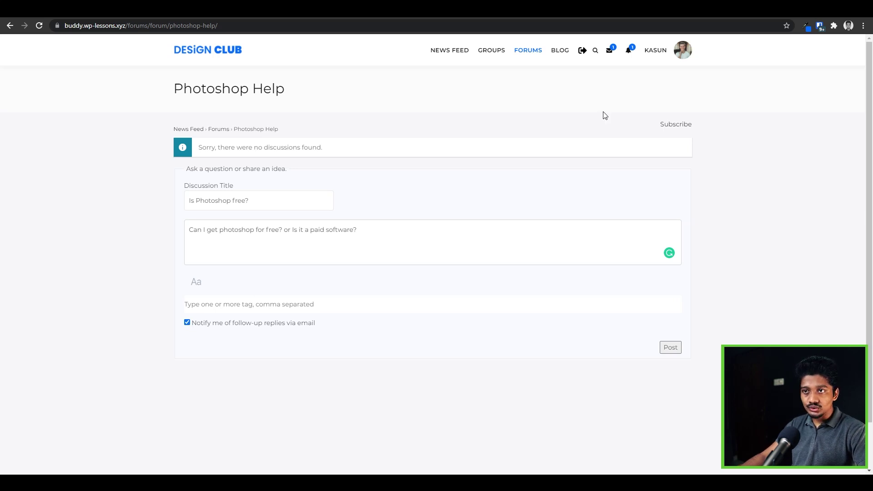
left_click(186, 322)
left_click(196, 281)
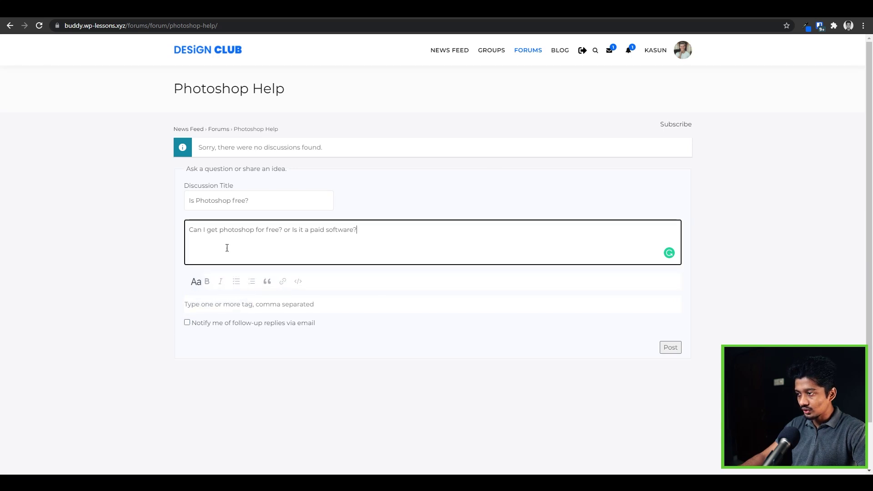
double_click(230, 230)
left_click(207, 281)
left_click(268, 249)
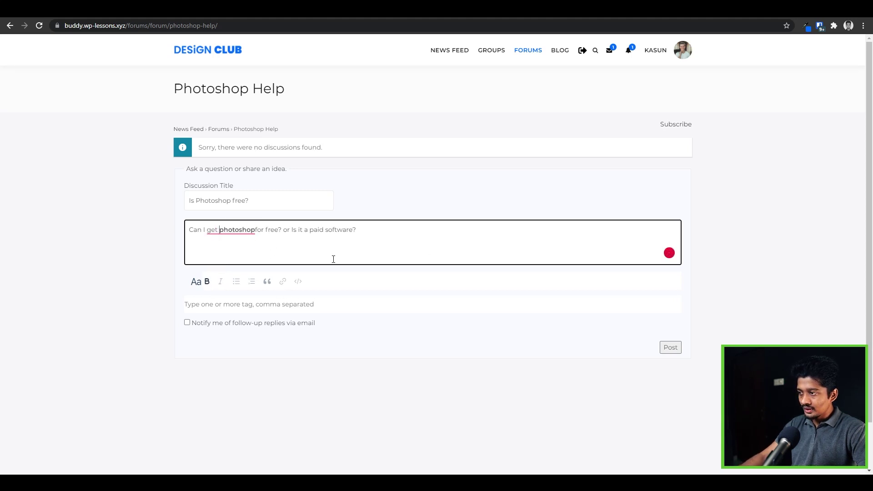
left_click(671, 348)
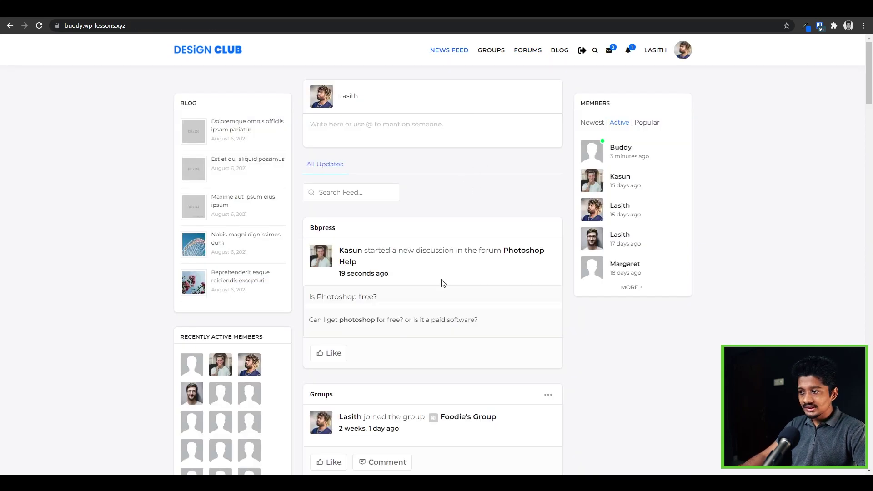
Step: As another member, check the news feed and open the "Is Photoshop free?" discussion in the Photoshop Help forum
scroll(444, 309, "down", 1)
scroll(415, 270, "up", 1)
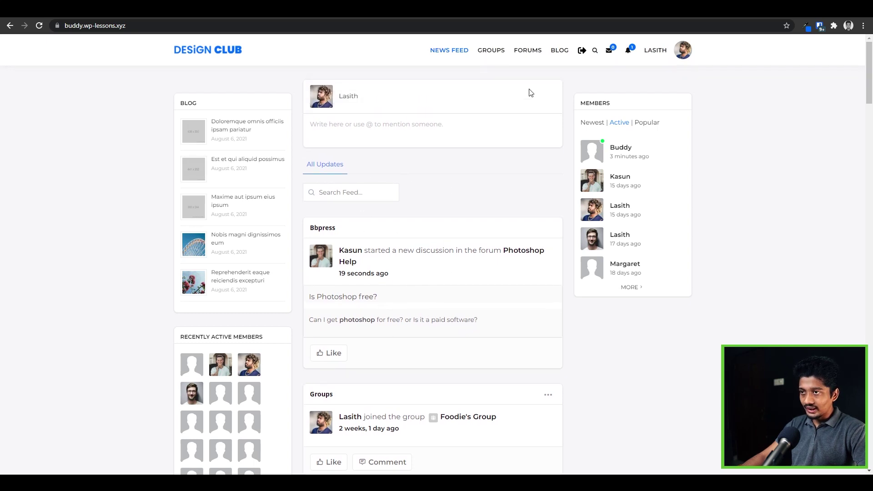
left_click(534, 54)
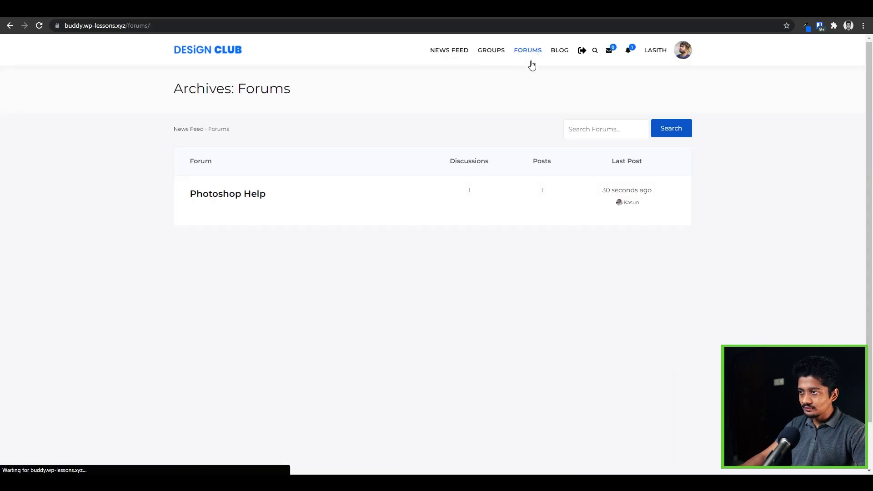
left_click(245, 201)
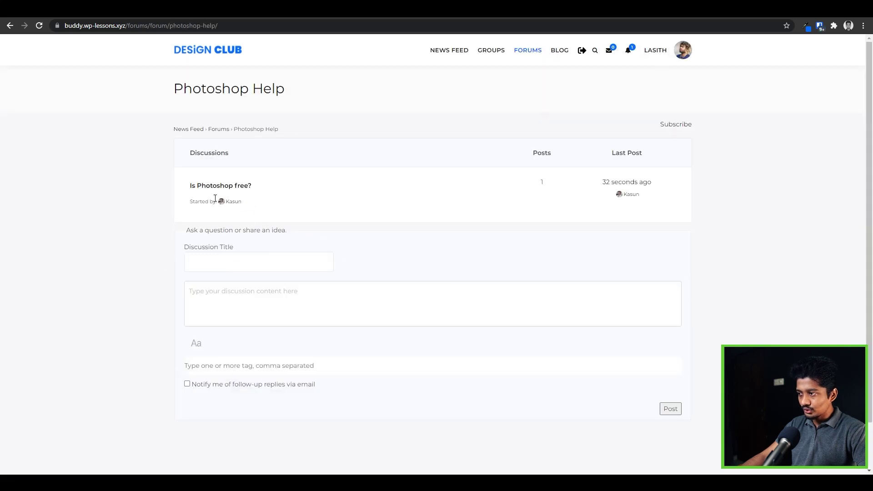
left_click(235, 271)
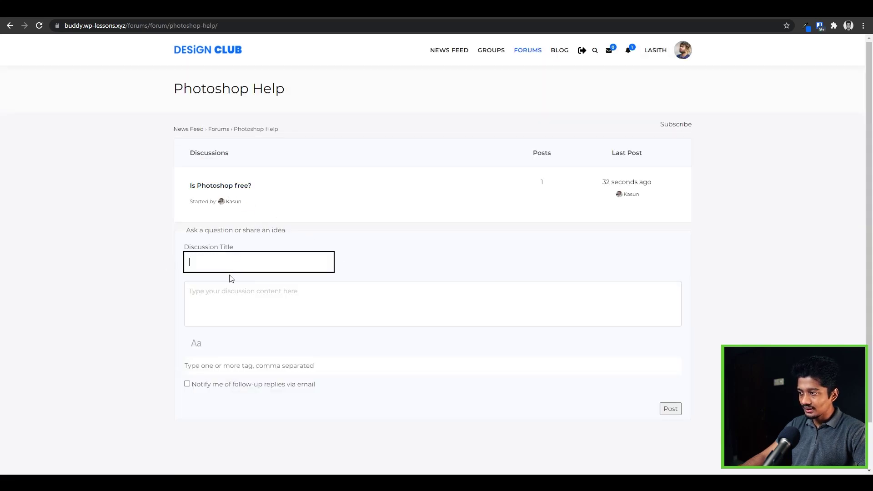
left_click(221, 296)
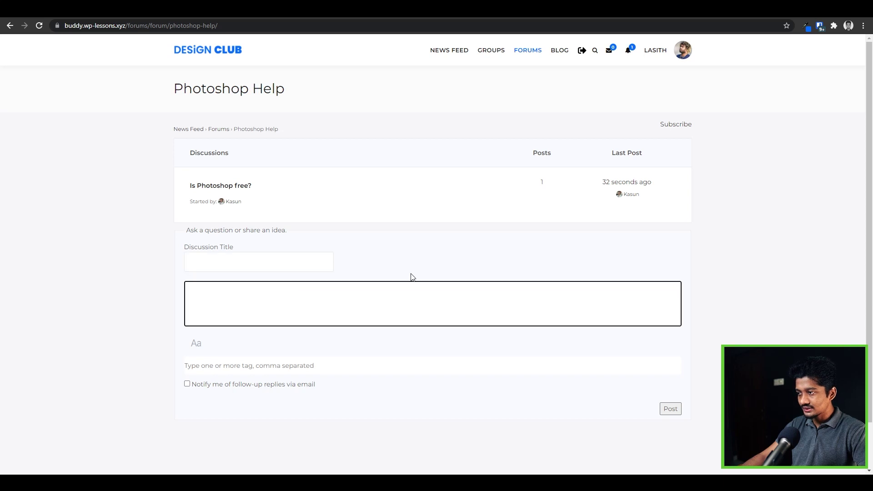
left_click(240, 185)
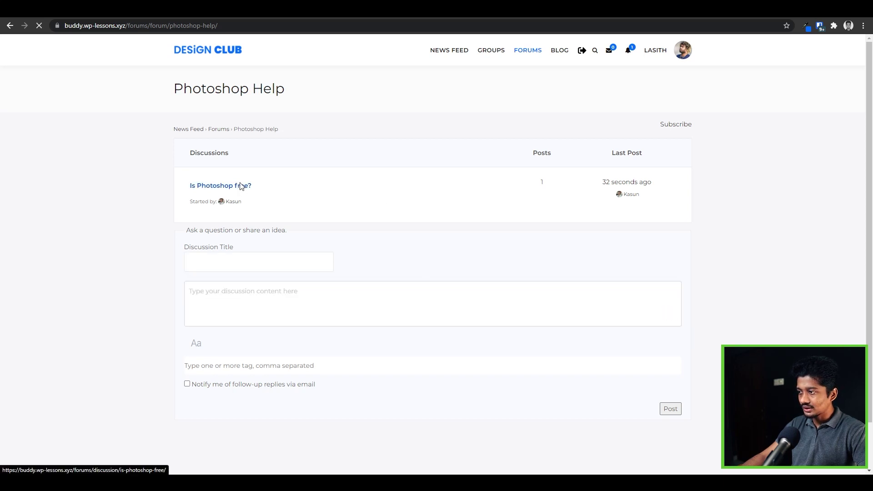
Step: Post the reply "It's a paid software. You can get it from adobe.com" to the discussion
scroll(268, 260, "down", 2)
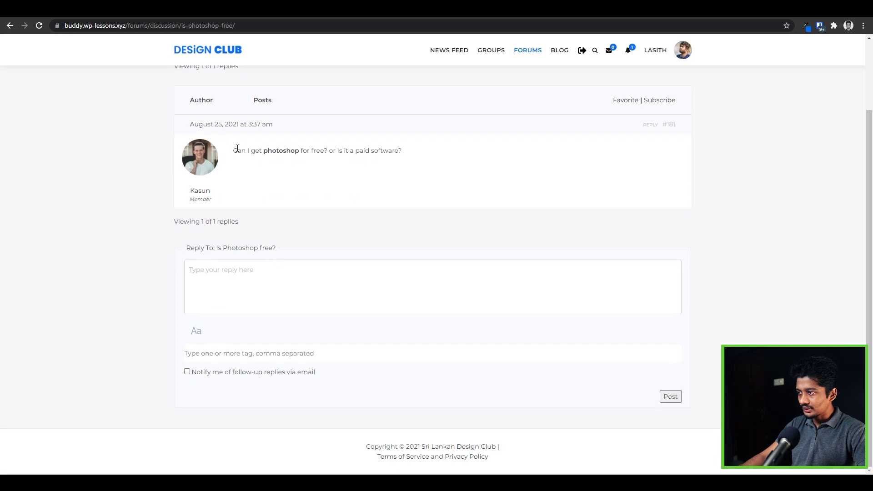
left_click_drag(238, 150, 393, 151)
left_click(295, 294)
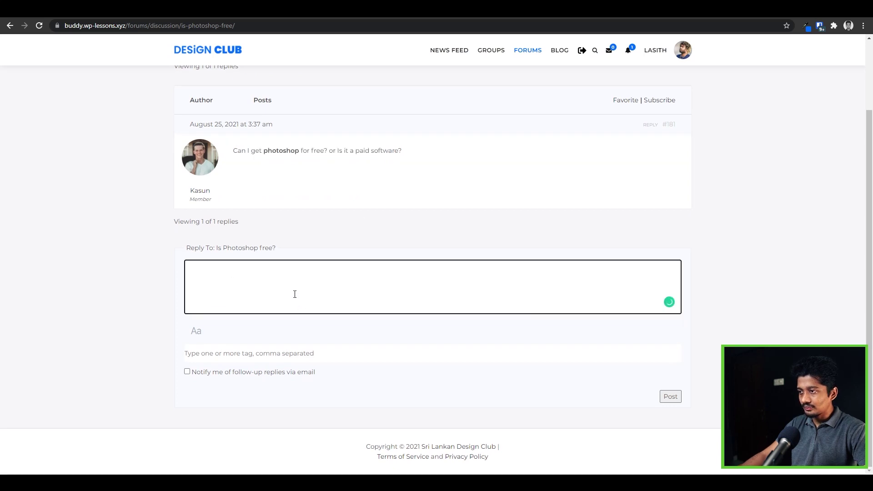
type("It's a paid software. You can get it from adobe.com")
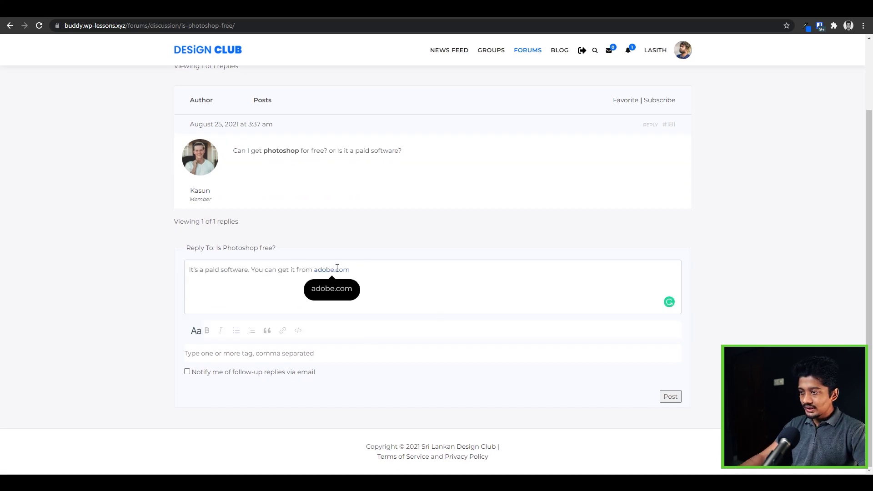
left_click(670, 397)
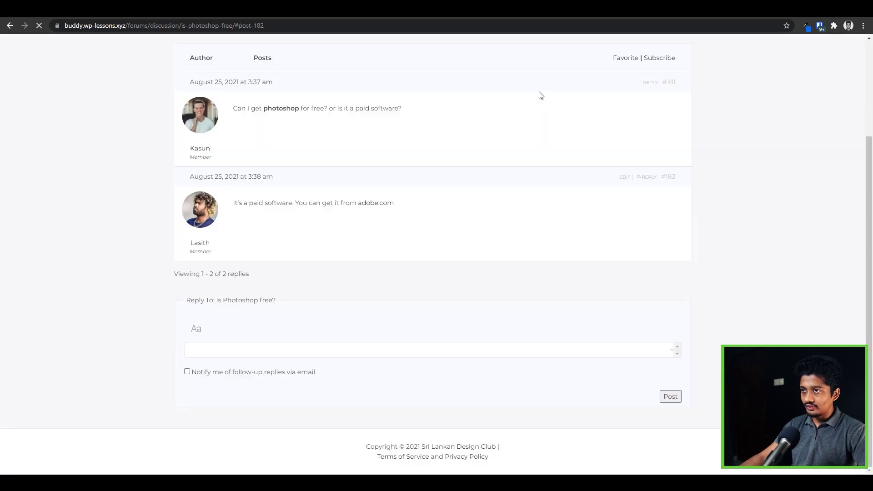
Step: Review the discussion thread and its reply option, and return to the site's Forums page
scroll(423, 136, "up", 5)
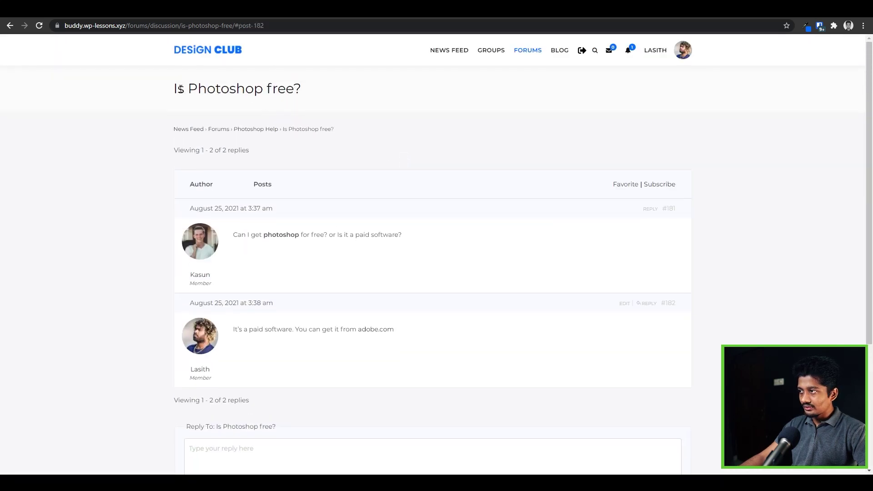
left_click_drag(181, 89, 302, 91)
left_click(350, 262)
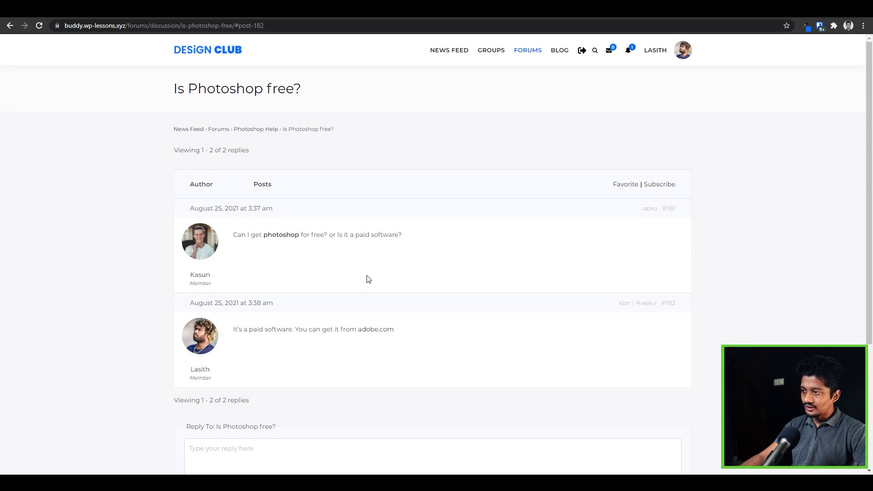
scroll(350, 273, "down", 2)
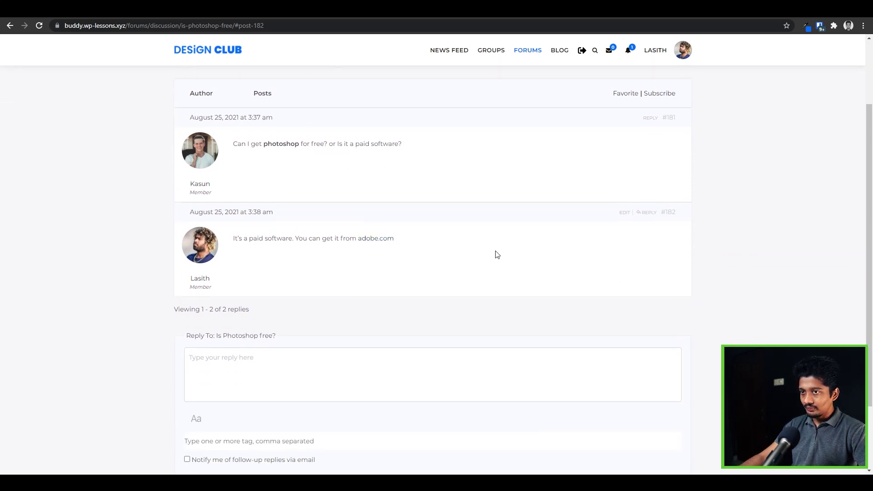
left_click(645, 214)
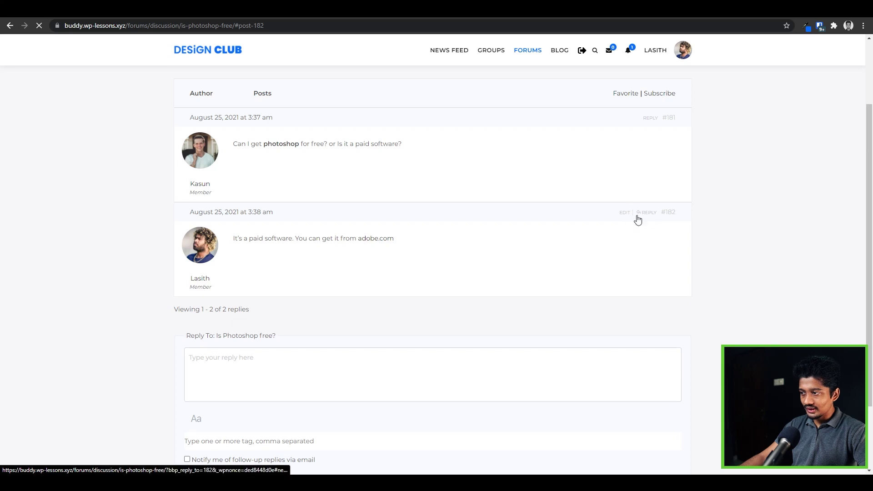
scroll(448, 255, "up", 4)
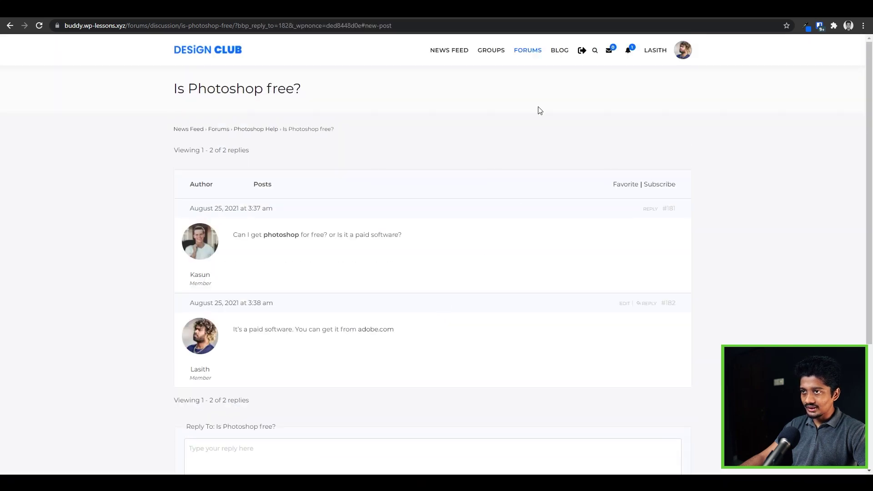
left_click(528, 51)
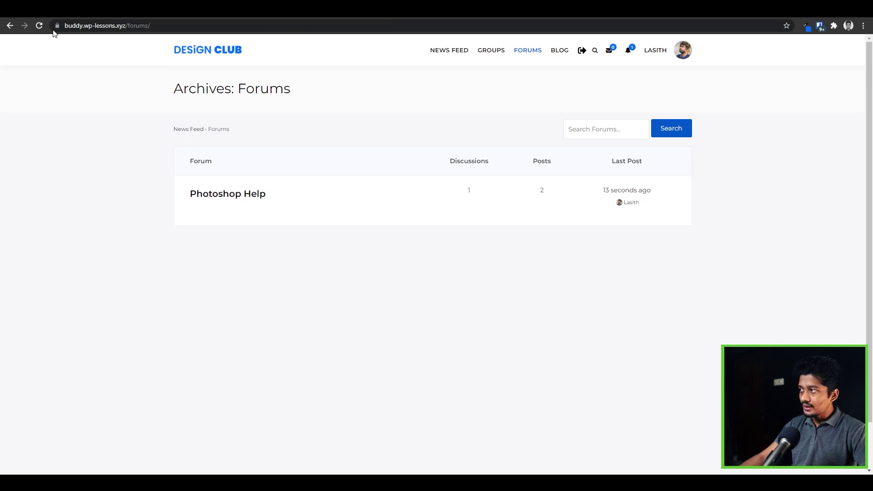
Step: In the WordPress admin, open the Photoshop Help forum for editing and set its visibility to Private
key("ctrl+Tab")
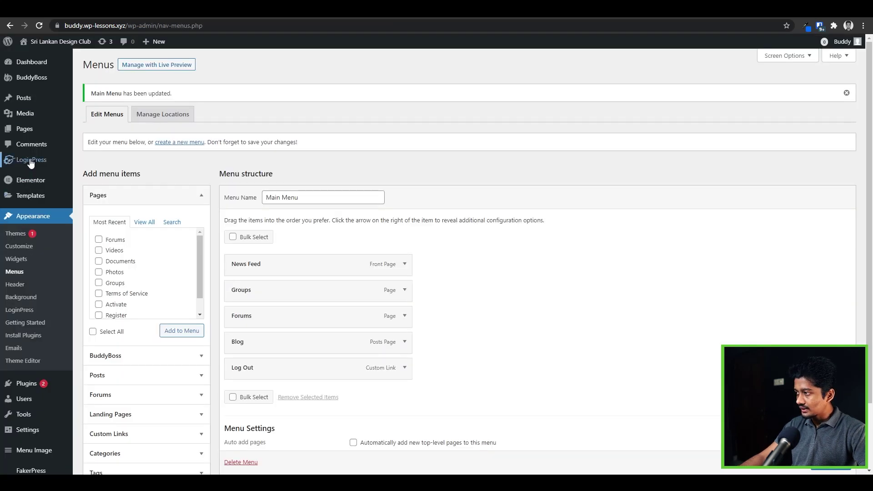
scroll(33, 264, "down", 1)
scroll(32, 264, "up", 1)
mouse_move(36, 78)
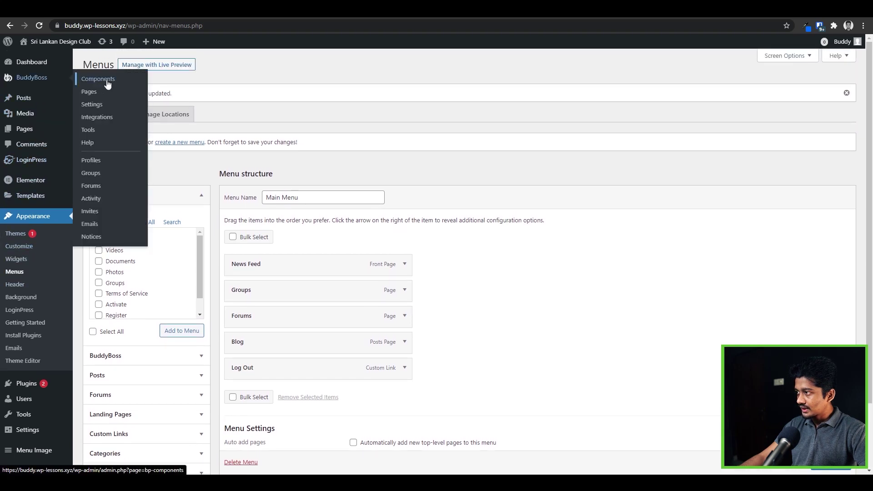
left_click(110, 191)
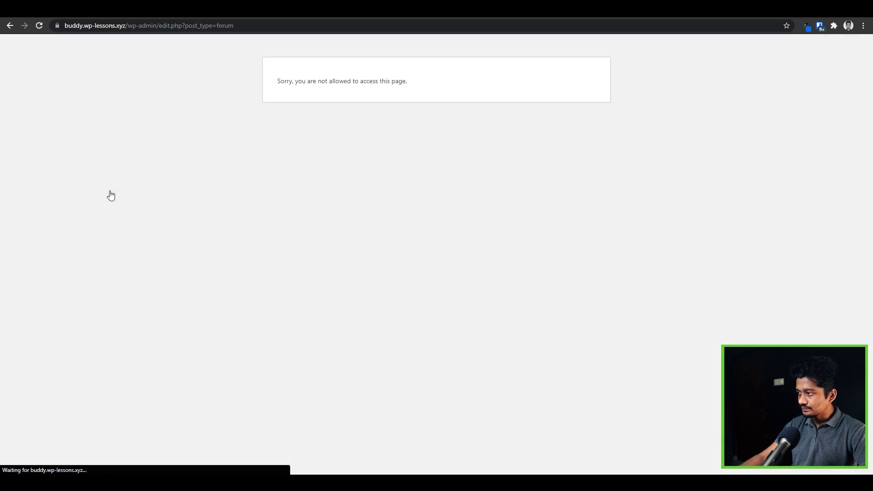
left_click(108, 168)
left_click(793, 171)
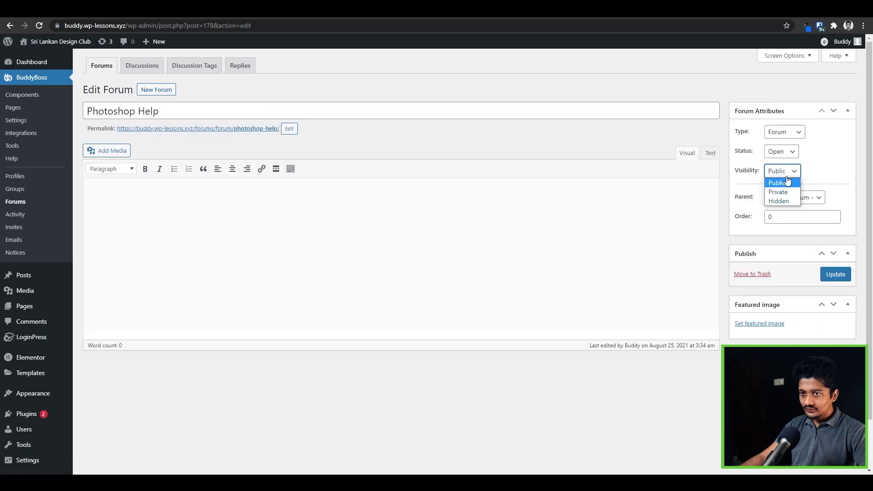
left_click(777, 191)
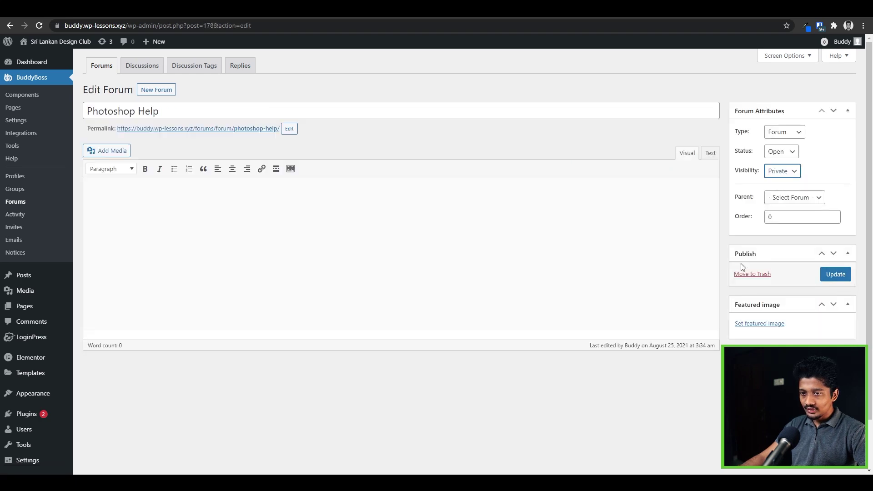
Step: Reload the Photoshop Help forum in the incognito window and read the "Is Photoshop free?" discussion as a logged-out visitor
mouse_move(272, 472)
left_click(314, 443)
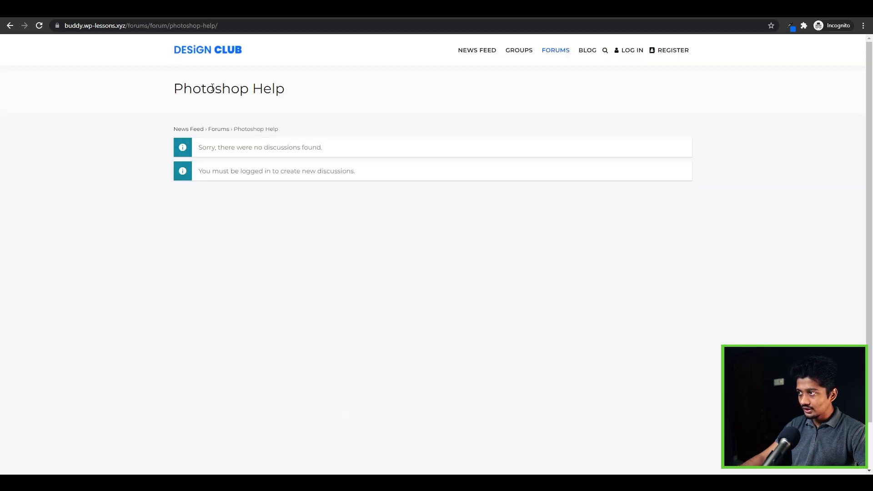
left_click(42, 28)
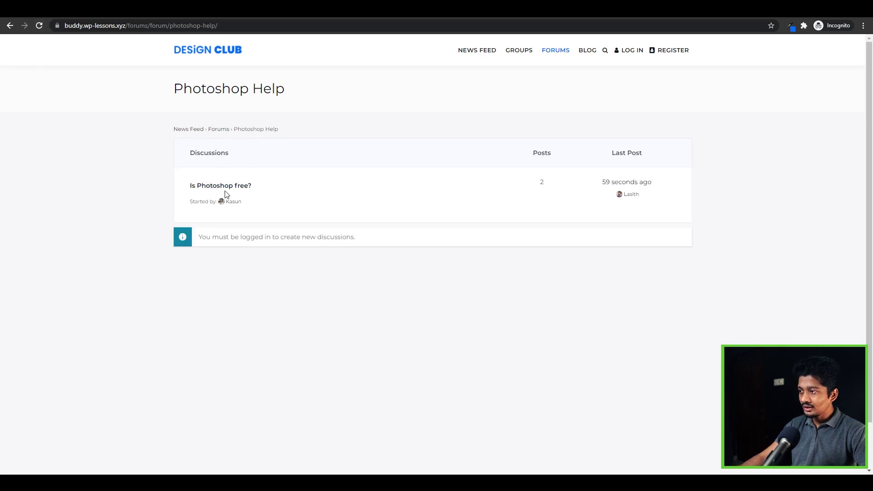
left_click(228, 188)
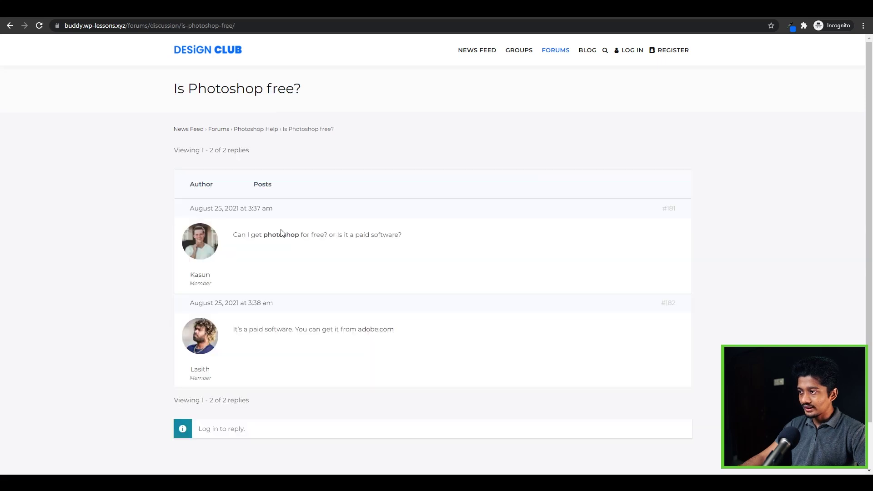
scroll(273, 319, "down", 2)
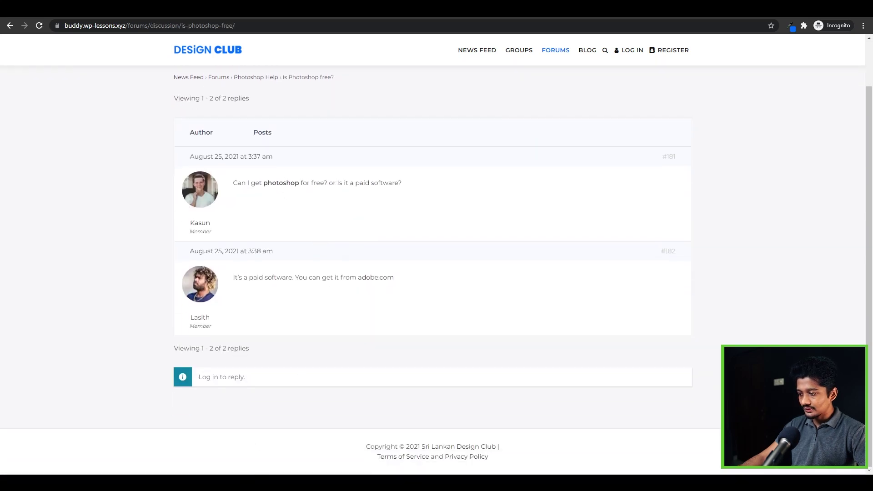
Step: Update the Photoshop Help forum with its Private visibility and open the Forums page as a logged-out visitor
key("alt+Tab")
left_click(845, 275)
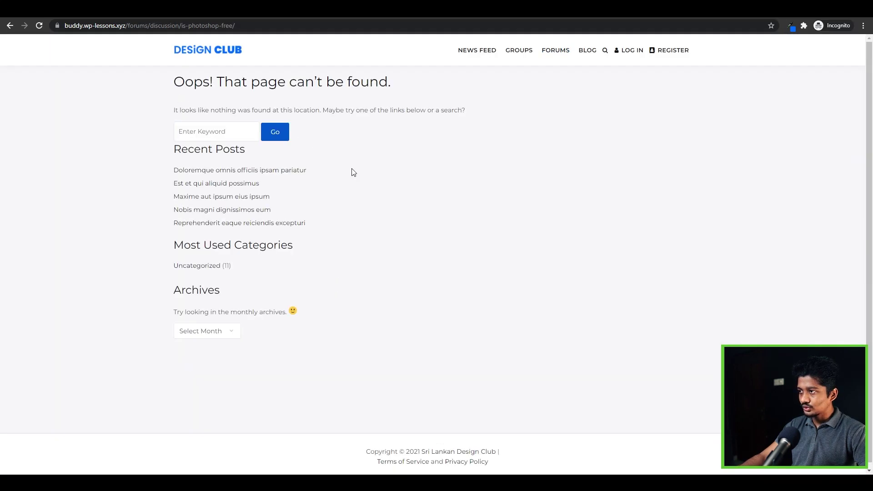
left_click(557, 54)
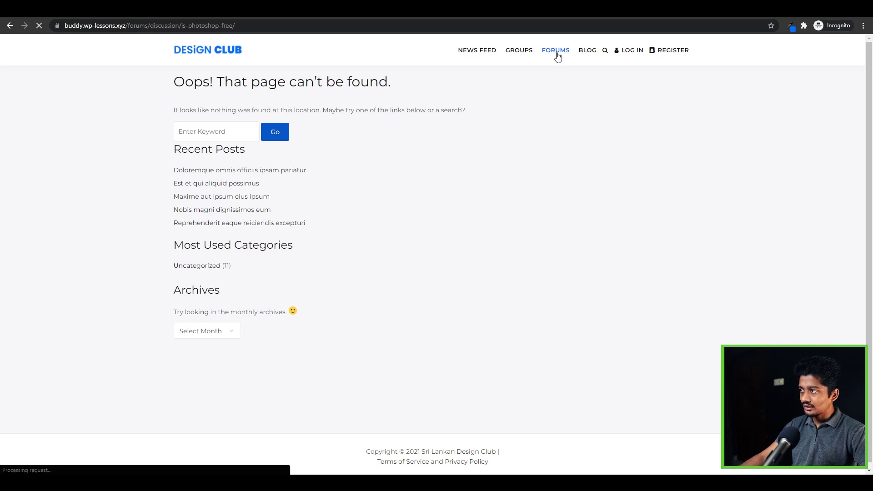